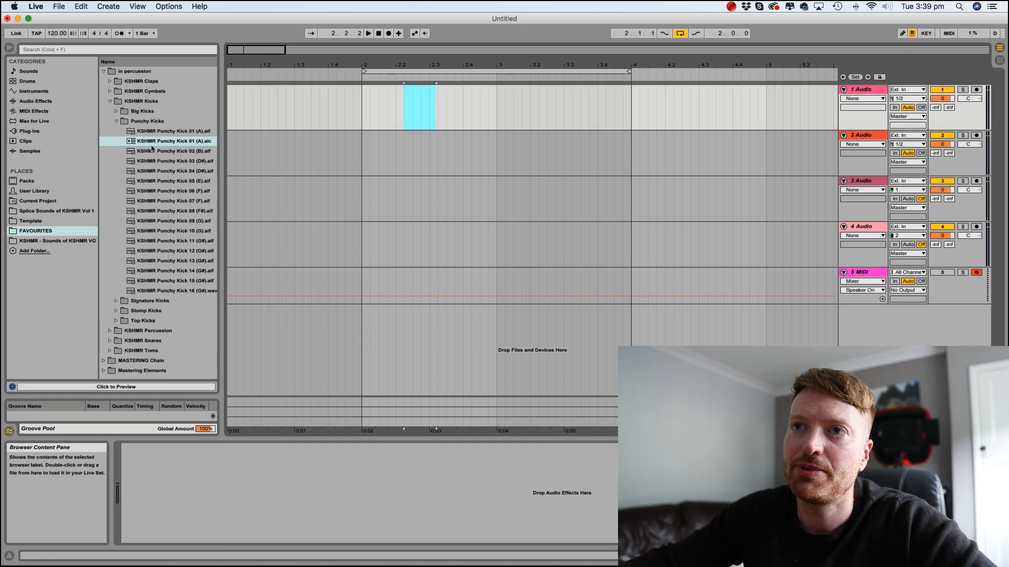
Place KSHMR Punchy Kick 01 (A) on the first audio track at 2.2.1 and play it
left_click_drag(153, 147, 411, 92)
key("space")
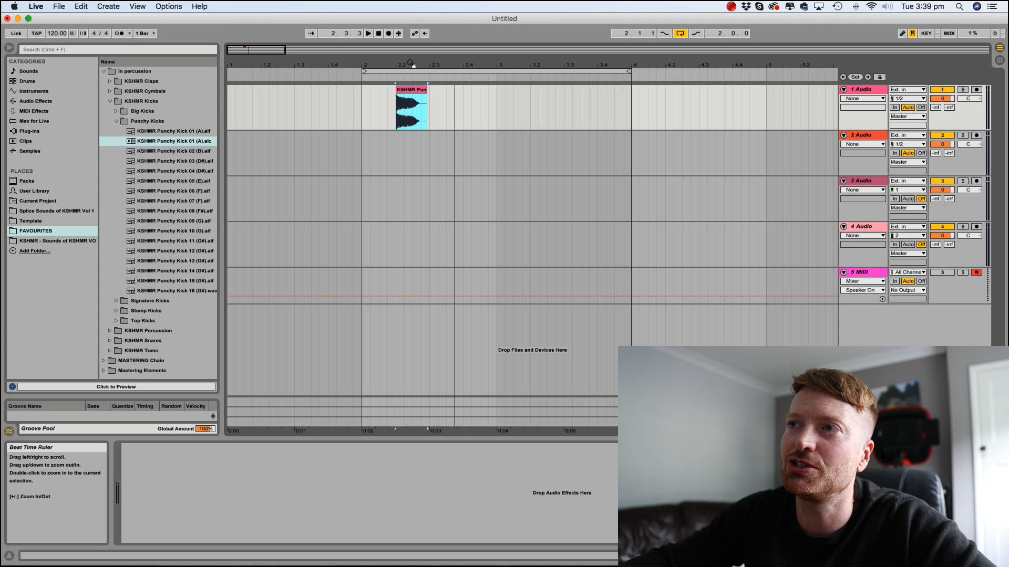
left_click_drag(411, 64, 417, 142)
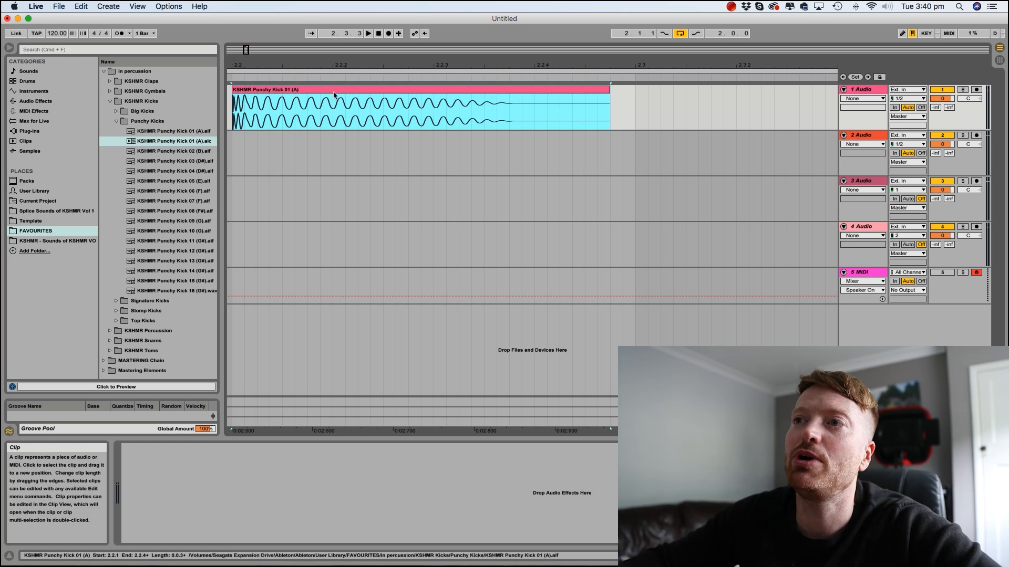
Delete the three spare audio tracks, keeping only the kick's audio track and the MIDI track
left_click(862, 91)
left_click(868, 136)
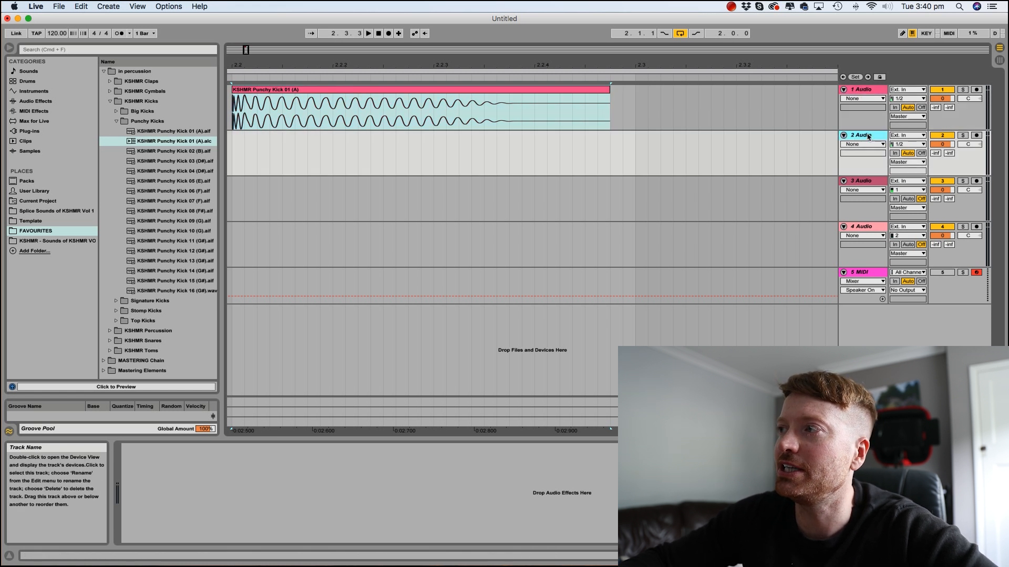
left_click(864, 182)
left_click(862, 91)
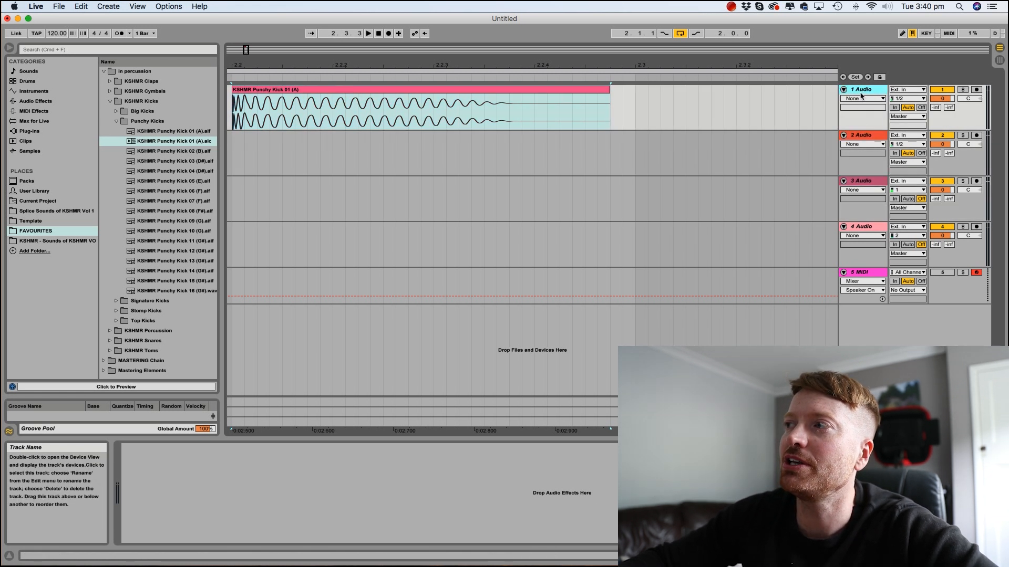
left_click(865, 135)
key("Delete")
key("Down")
key("Delete")
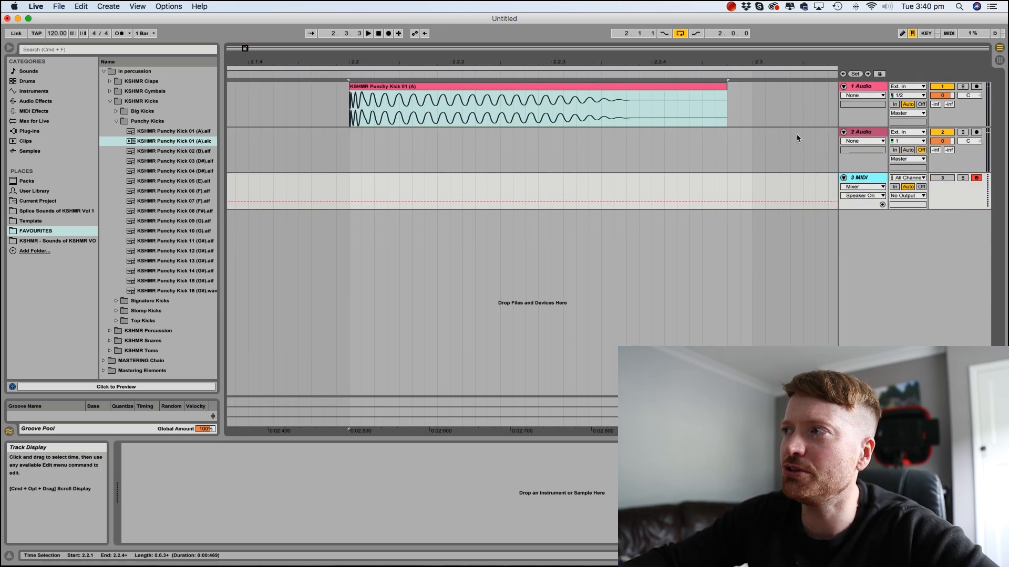
left_click(863, 134)
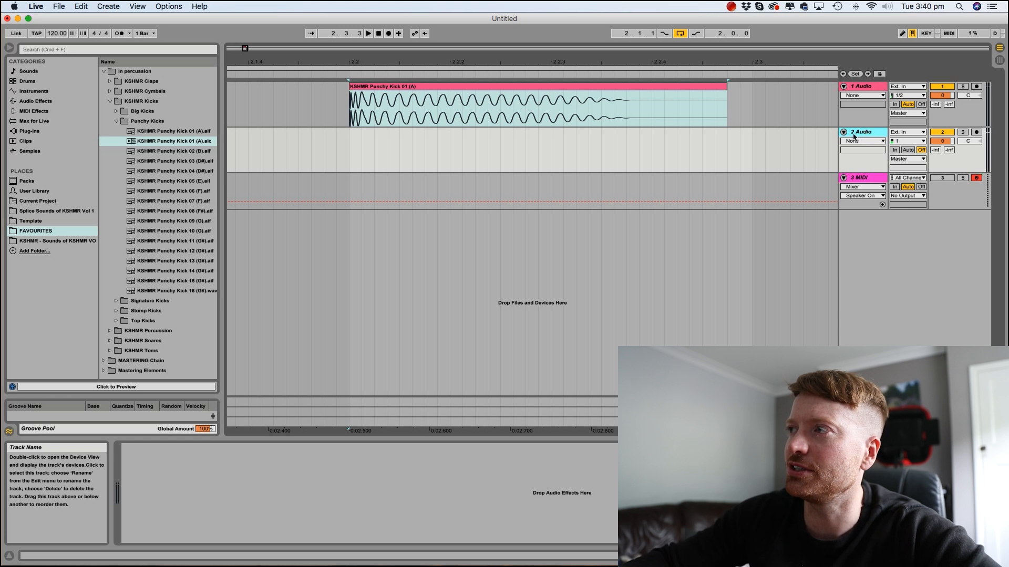
key("Delete")
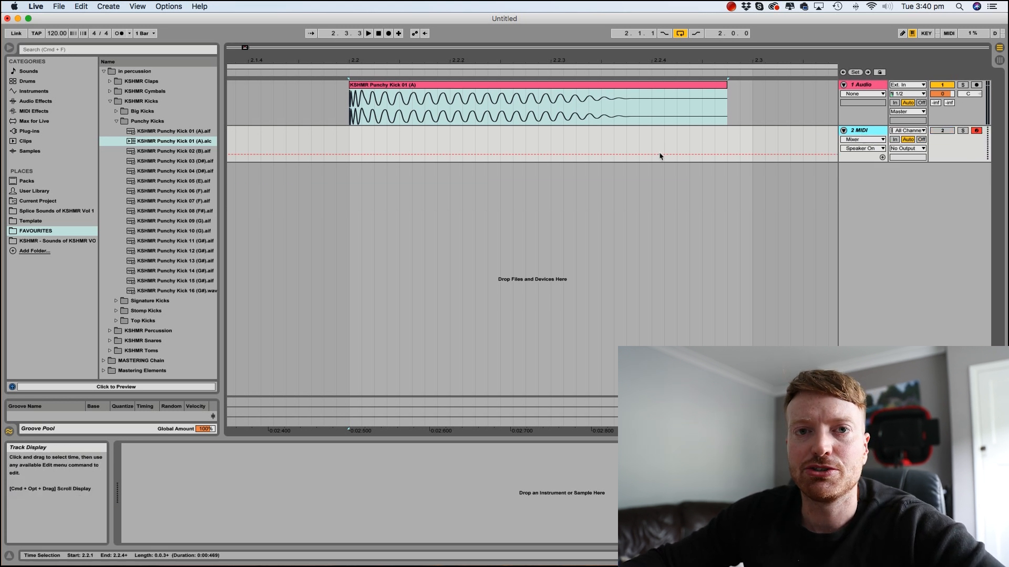
Insert an empty MIDI clip on the MIDI track spanning 2.2.1 to 2.3.1
left_click(362, 144)
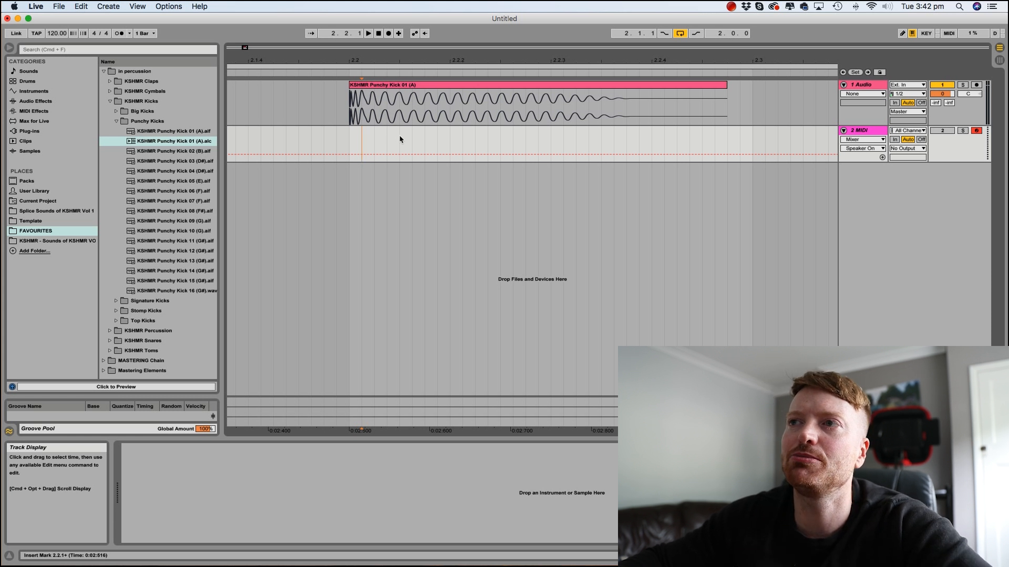
left_click(389, 89)
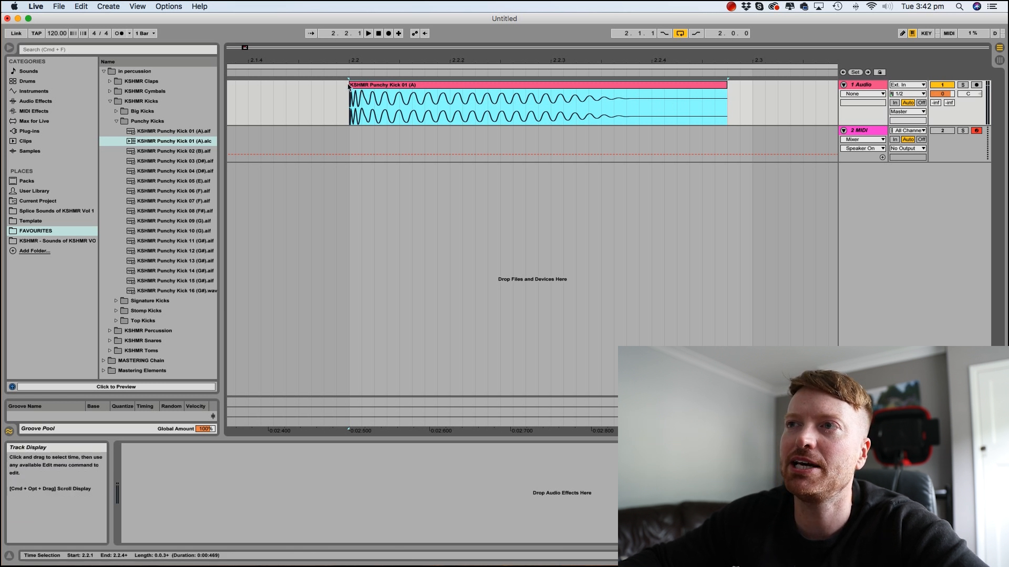
left_click(629, 158)
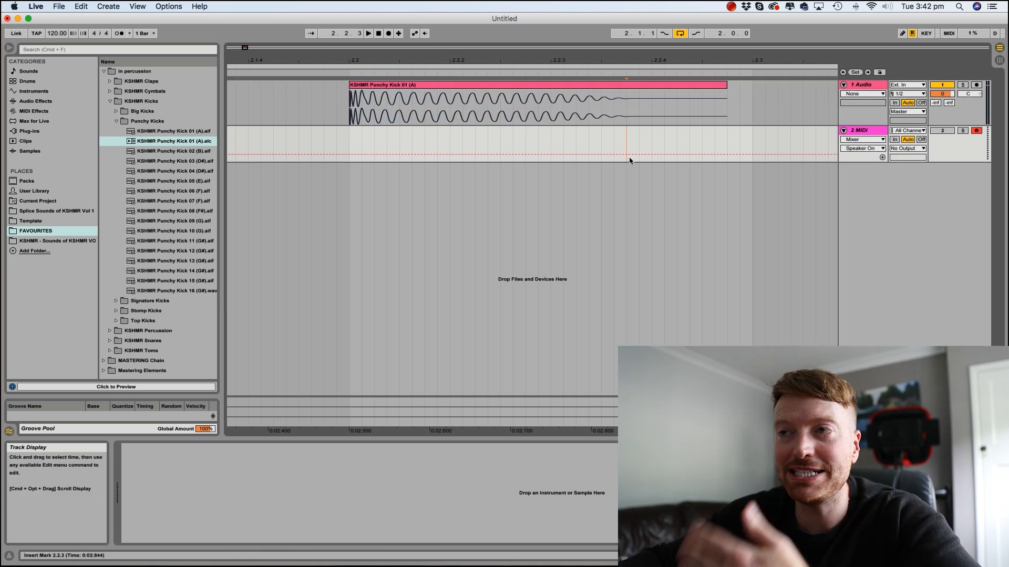
left_click_drag(349, 142, 752, 133)
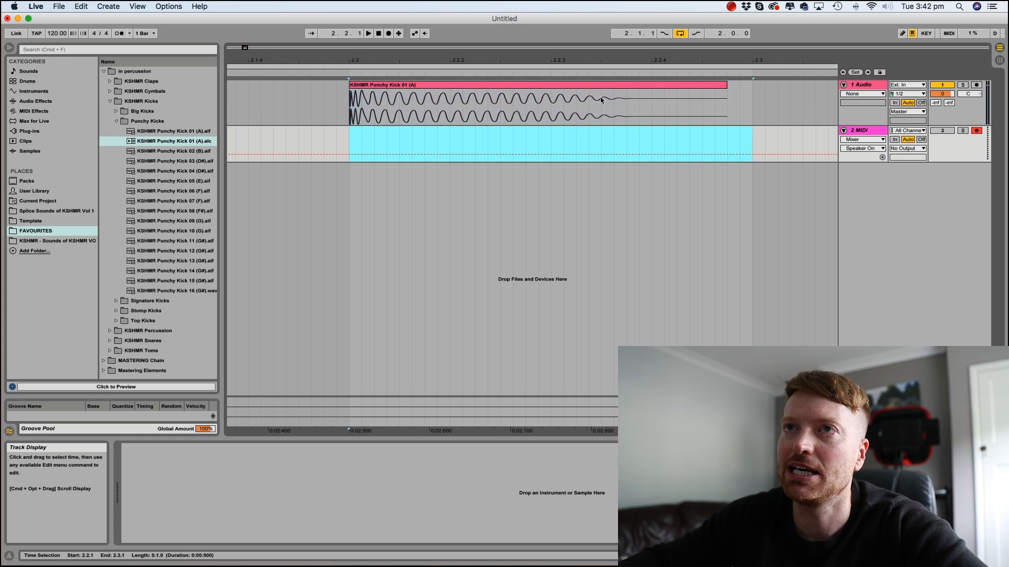
left_click(108, 6)
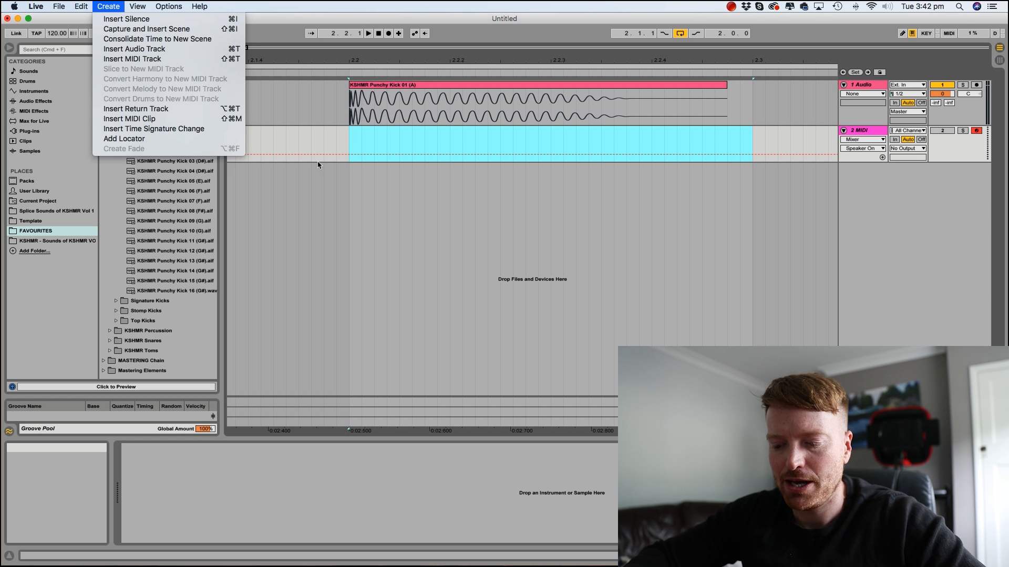
key("super+shift+m")
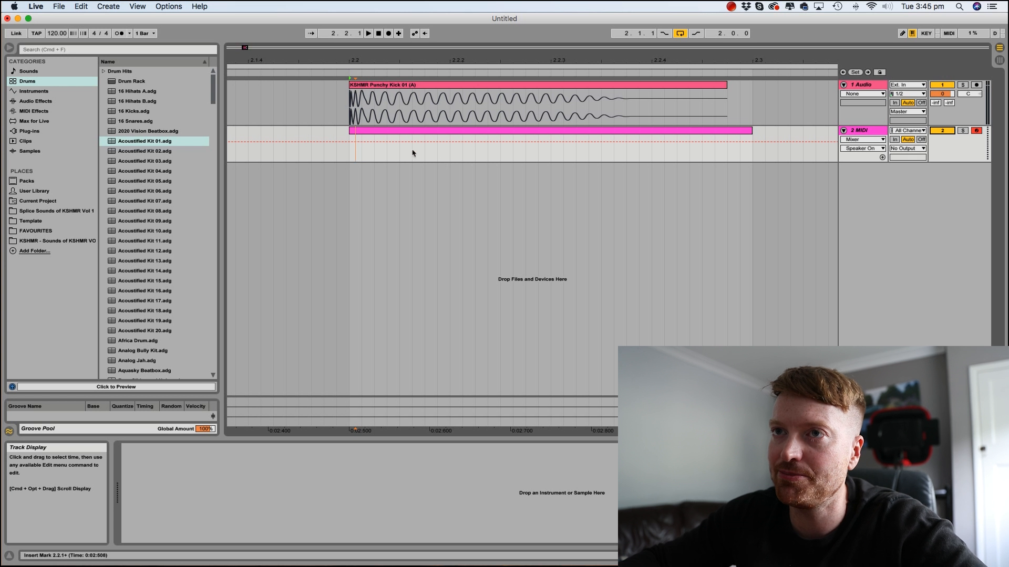
Add stacked D7, E7 and F7 notes near the start of the MIDI clip and lengthen them past 1.1.2
double_click(383, 135)
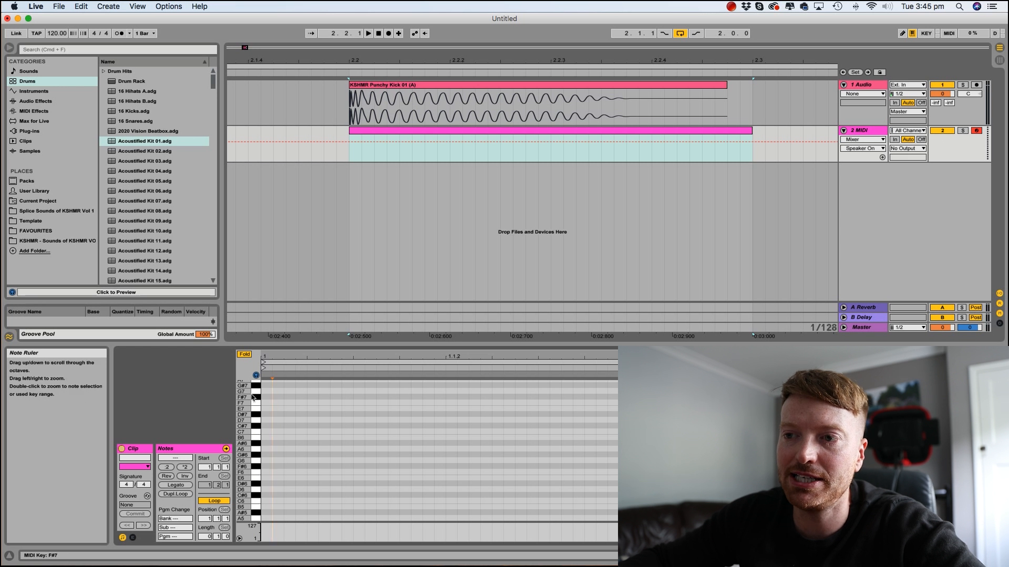
double_click(279, 422)
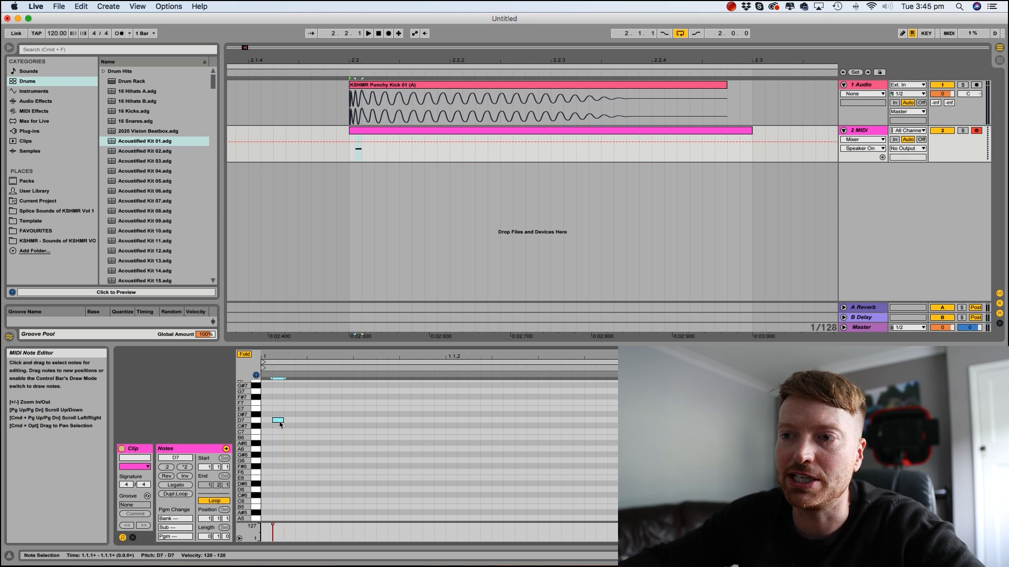
double_click(279, 409)
double_click(279, 404)
left_click_drag(276, 393, 486, 413)
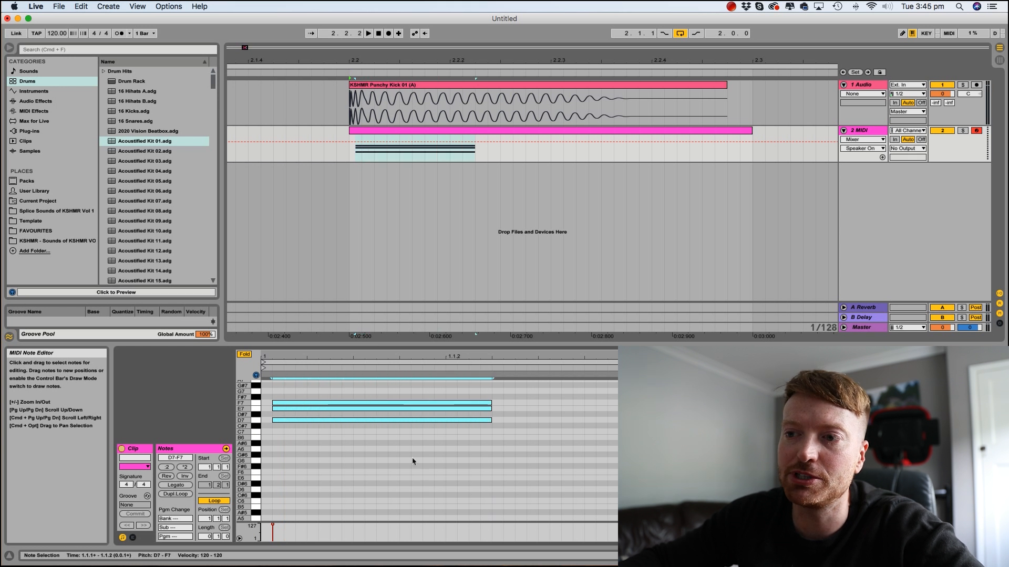
Delete all the stacked notes from the MIDI clip
left_click(487, 439)
left_click_drag(486, 441, 273, 447)
key("Delete")
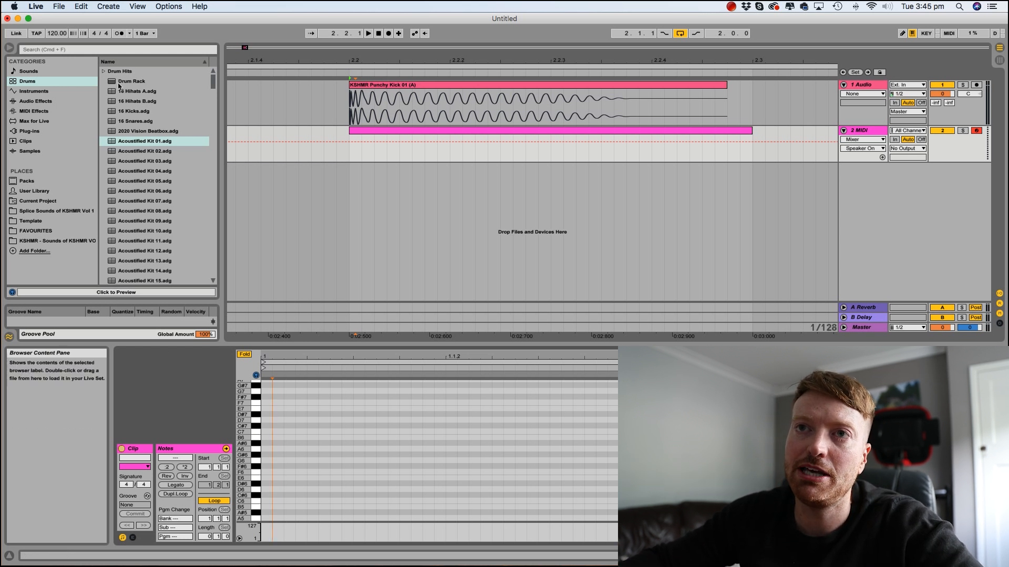
Load Acoustified Kit 01 onto the MIDI track and open its clip for note editing
left_click(145, 143)
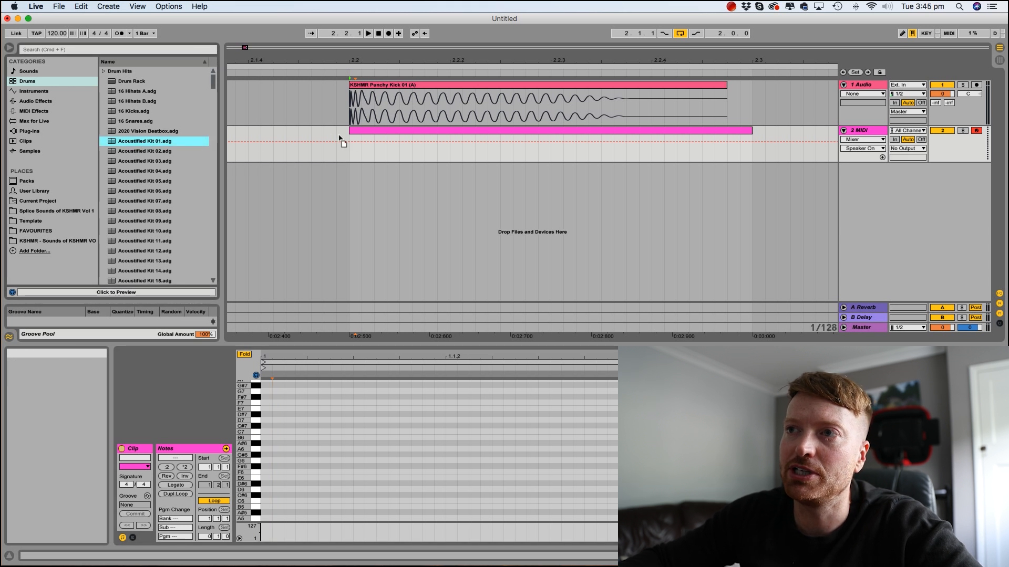
left_click_drag(376, 148, 376, 151)
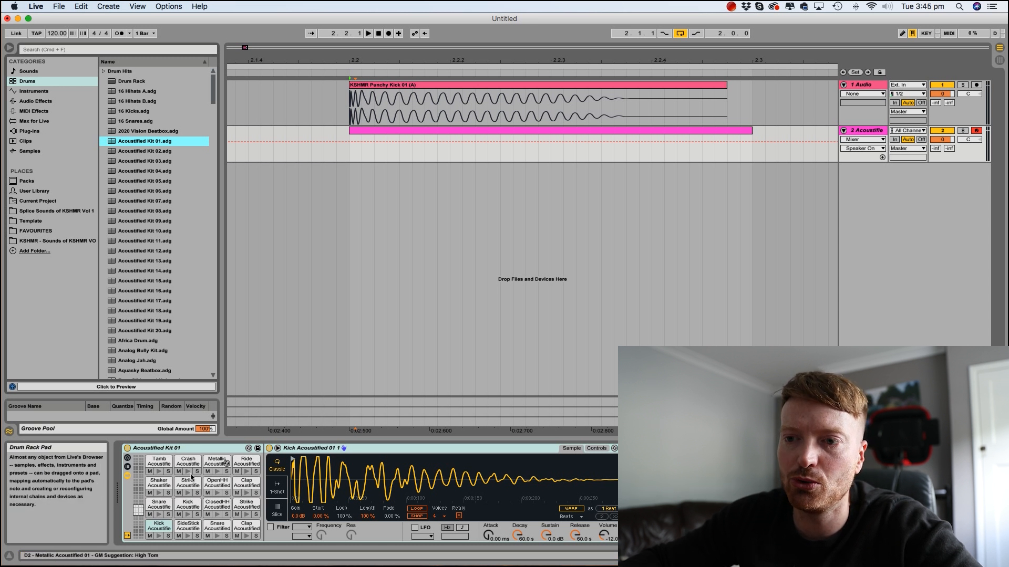
double_click(380, 134)
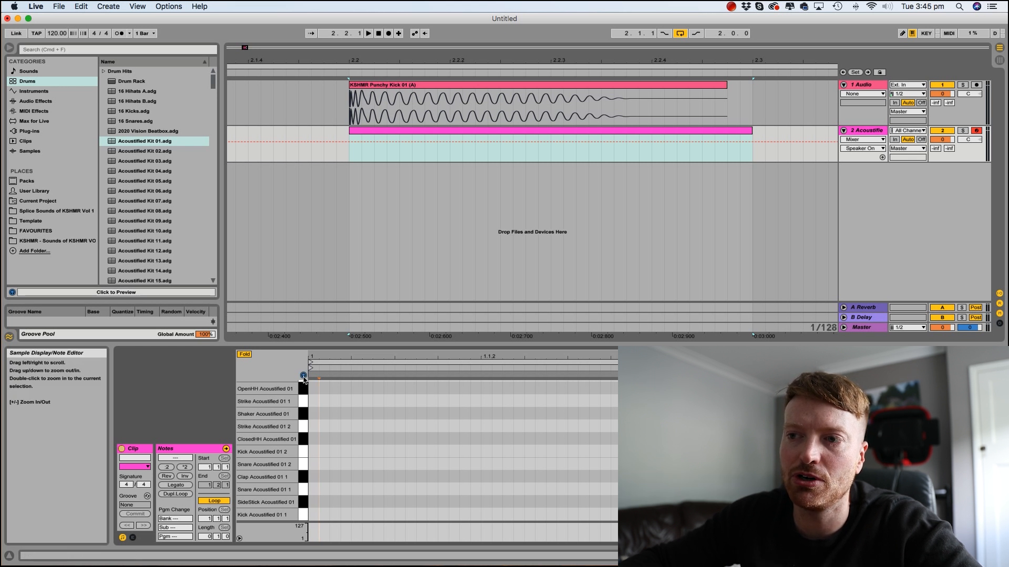
Audition the kit's kick, sidestick and snare sounds from the clip's note editor
left_click(305, 492)
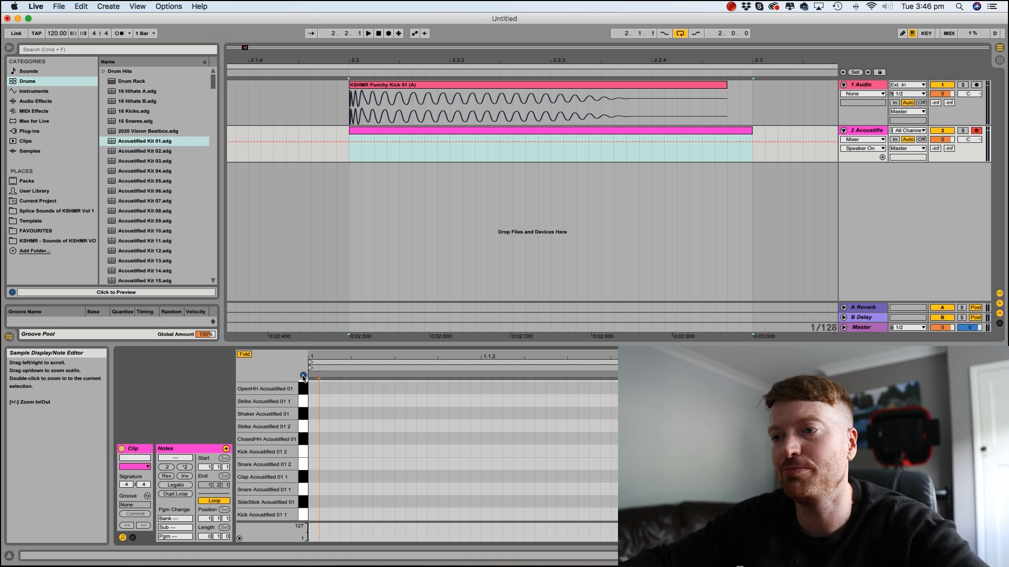
left_click(304, 515)
left_click(303, 502)
left_click(304, 490)
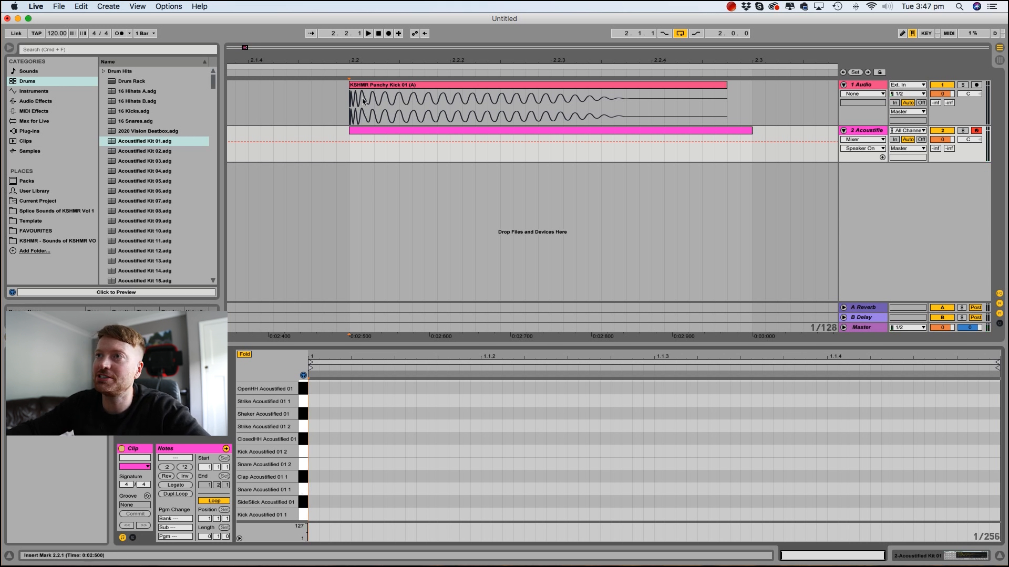
left_click(304, 503)
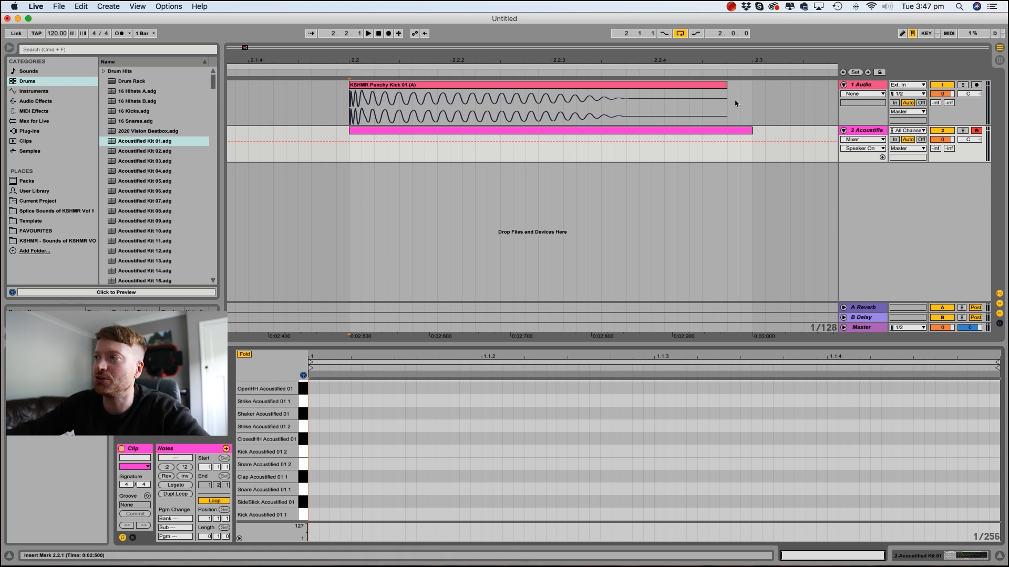
Add Kick Acoustified 01 1 notes at 1.1.1, 1.1.2, 1.1.3 and 1.1.4 in the MIDI clip
double_click(313, 516)
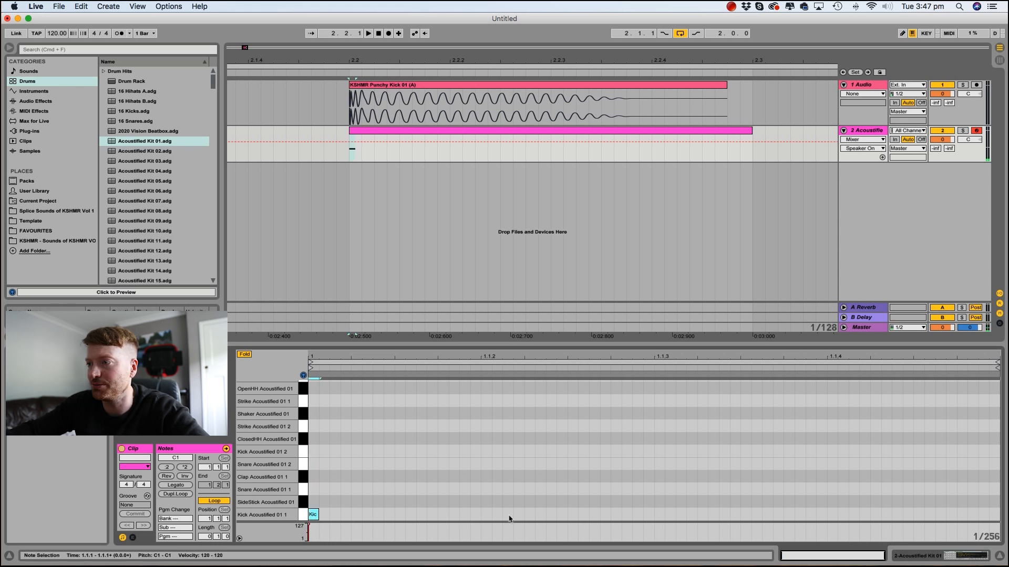
double_click(486, 517)
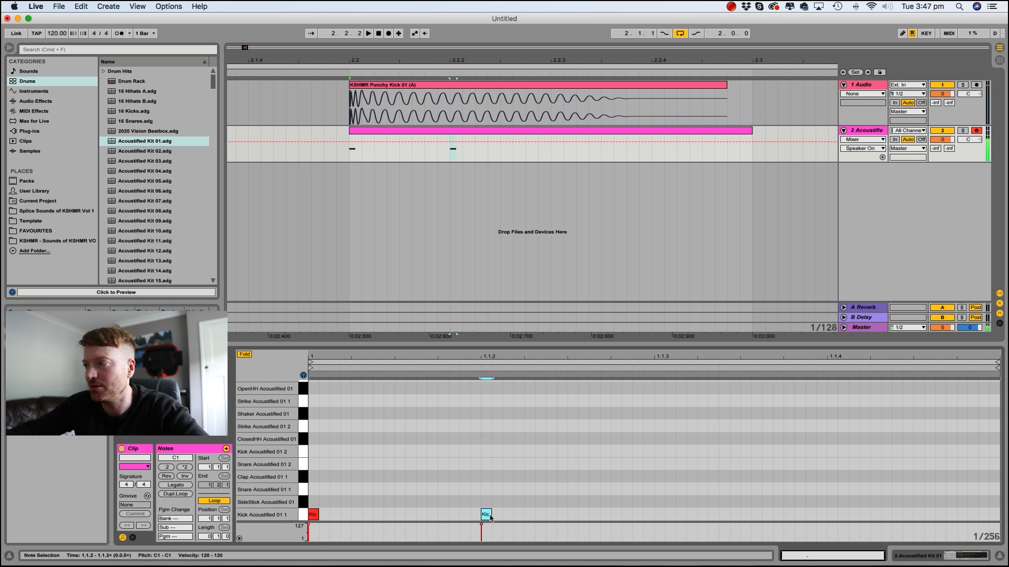
double_click(657, 516)
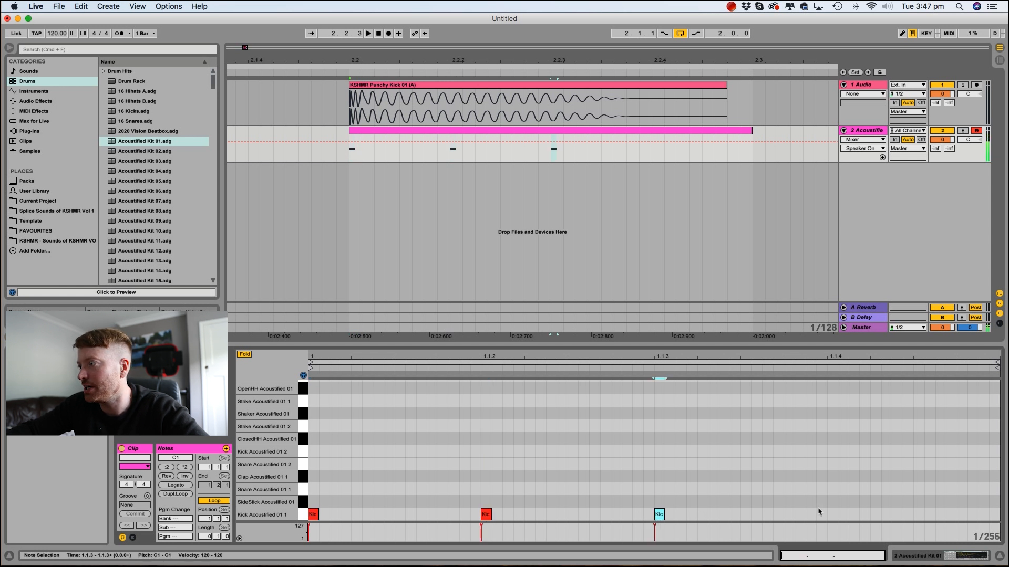
double_click(832, 516)
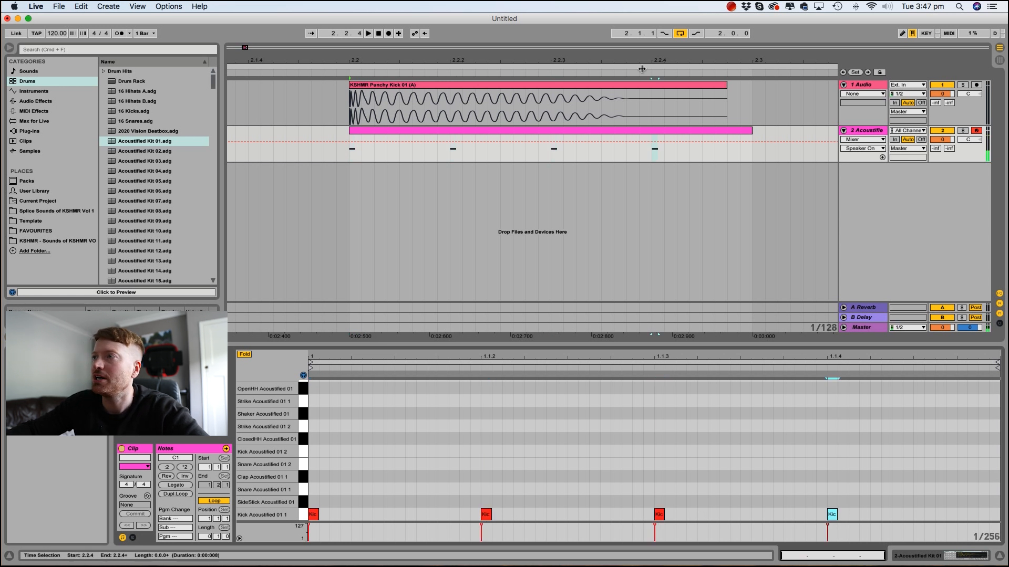
Delete the punchy kick clip from the first audio track and play the MIDI clip on its own
left_click(522, 85)
key("Delete")
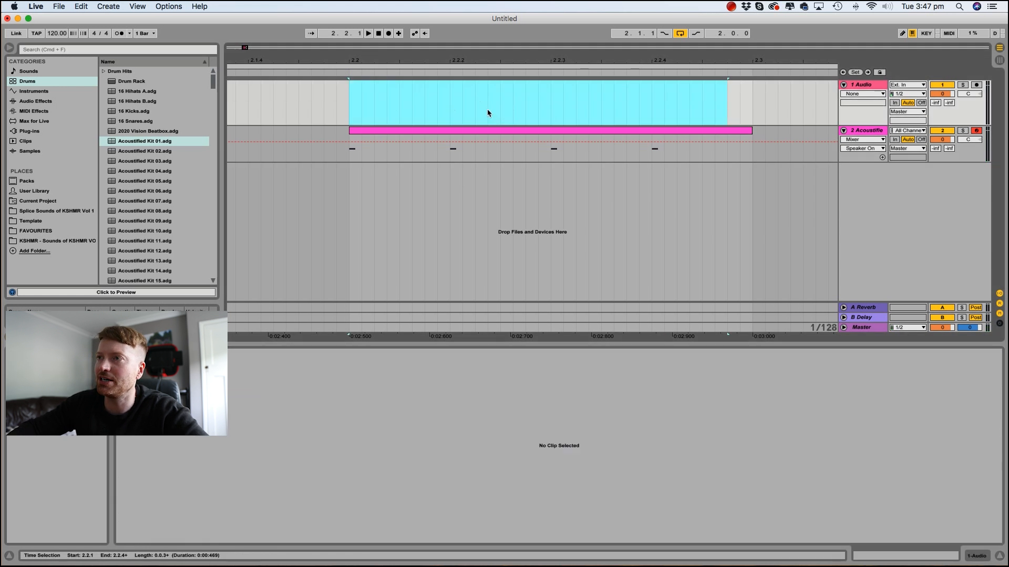
left_click(438, 135)
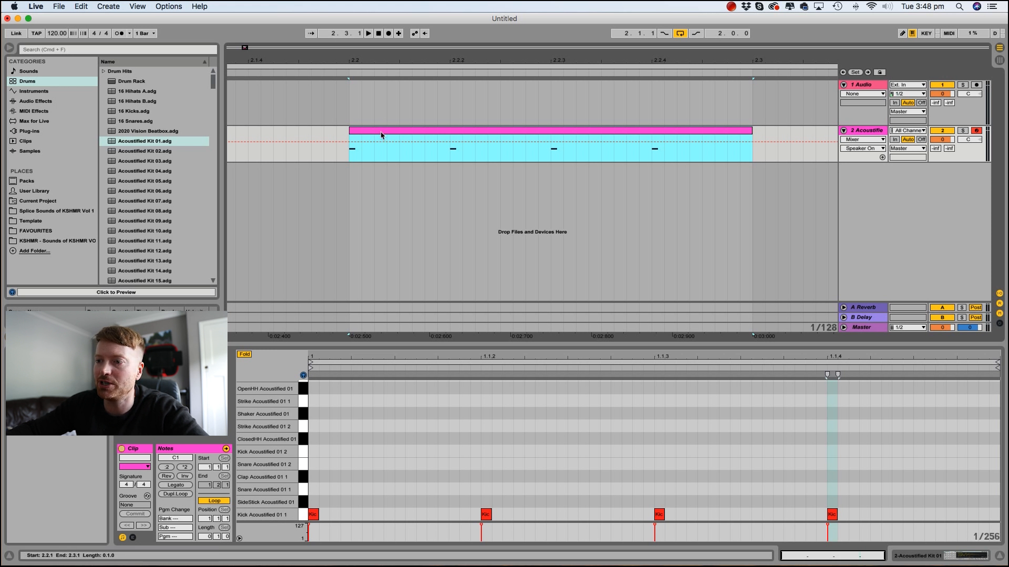
key("space")
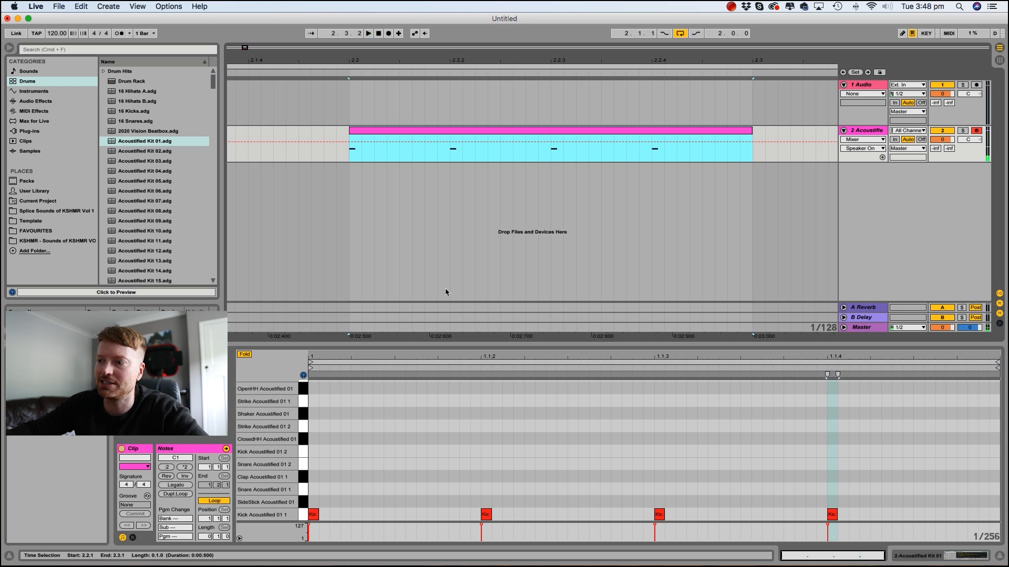
Replace the short MIDI clip with an empty one-bar MIDI clip spanning 2.1.1 to 3.1.1
left_click_drag(458, 477, 676, 487)
left_click_drag(540, 62, 470, 62)
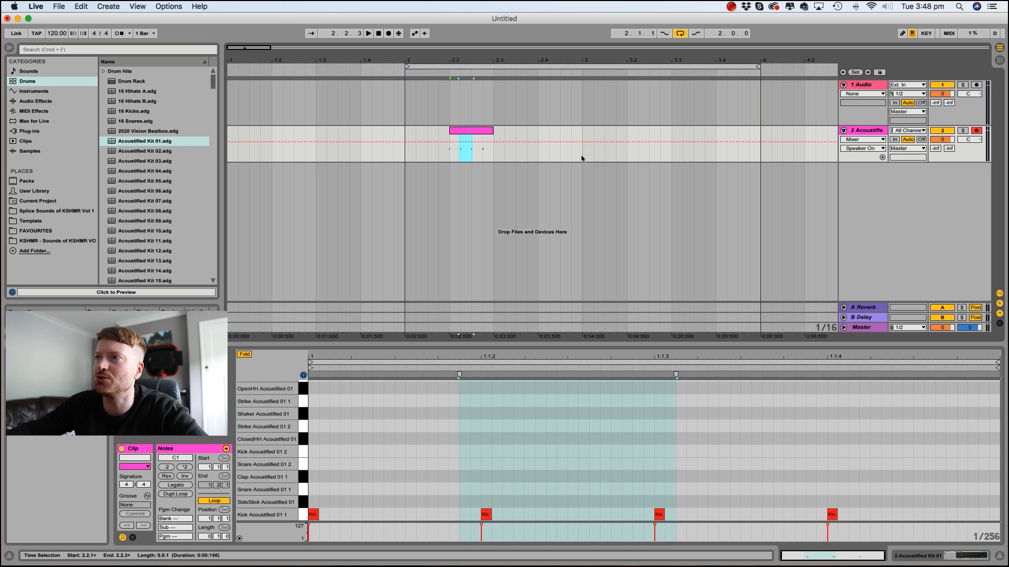
left_click(483, 133)
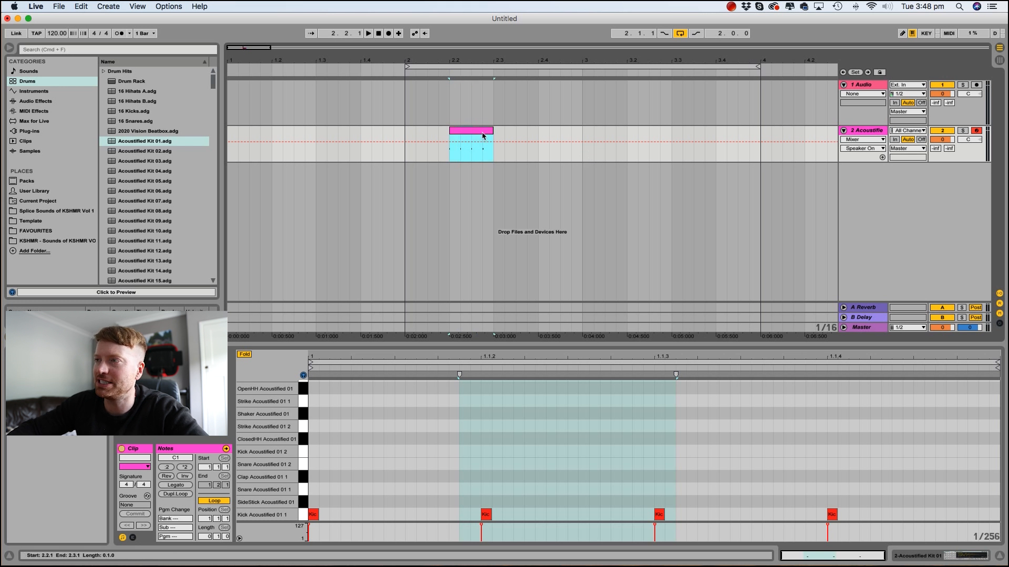
key("Delete")
left_click_drag(581, 155, 470, 158)
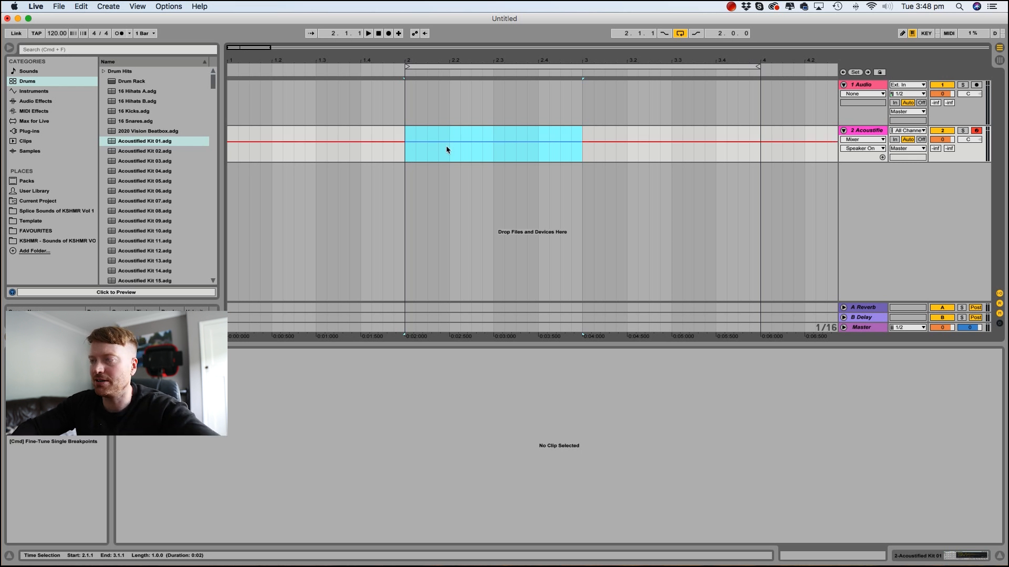
key("super+shift+m")
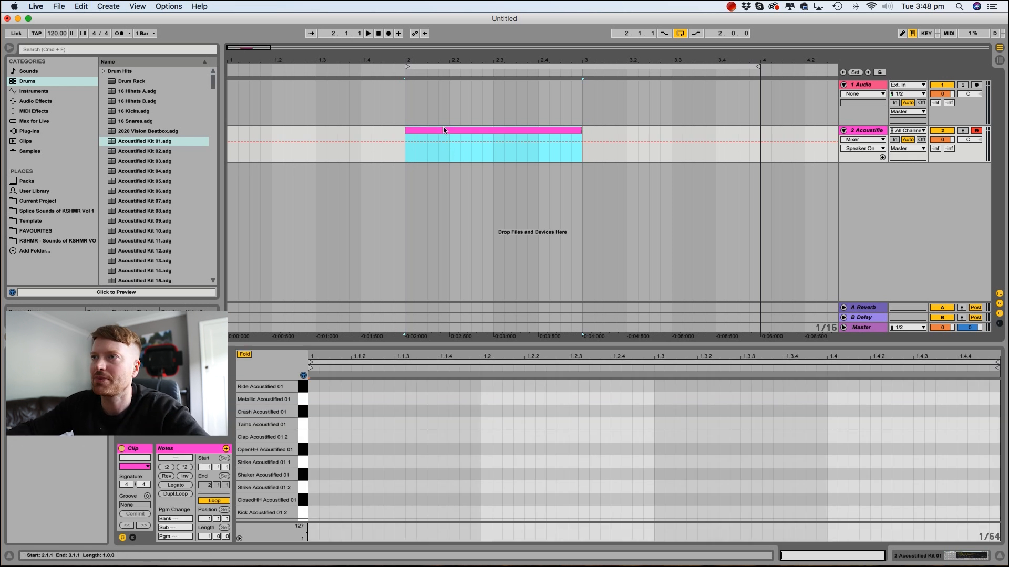
Add Kick Acoustified 01 1 notes on all four beats of the one-bar clip, at 1, 1.2, 1.3 and 1.4
left_click(351, 490)
scroll(352, 490, "down", 3)
double_click(313, 515)
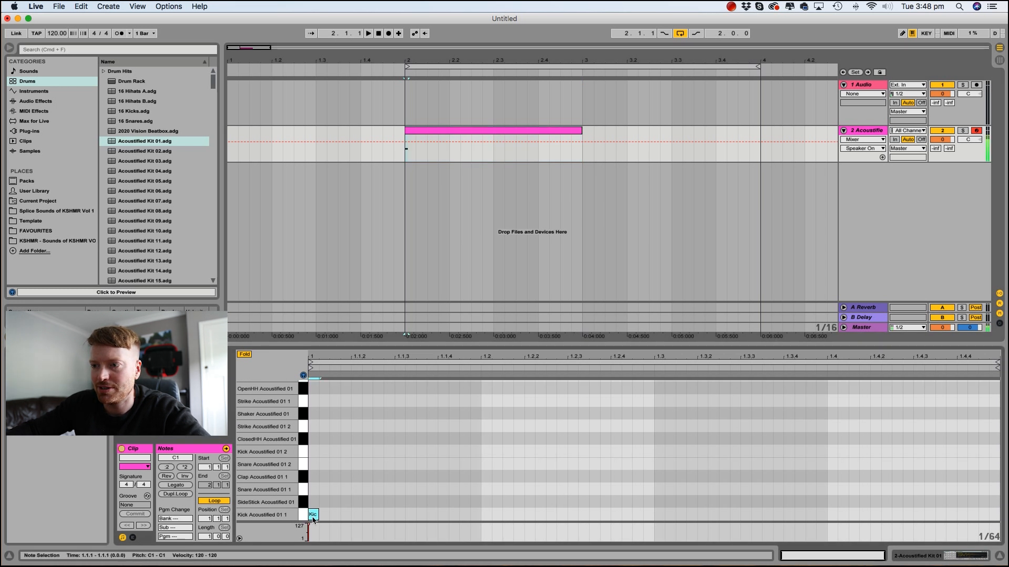
left_click(486, 521)
double_click(486, 516)
left_click(654, 521)
double_click(658, 516)
left_click(834, 516)
double_click(834, 516)
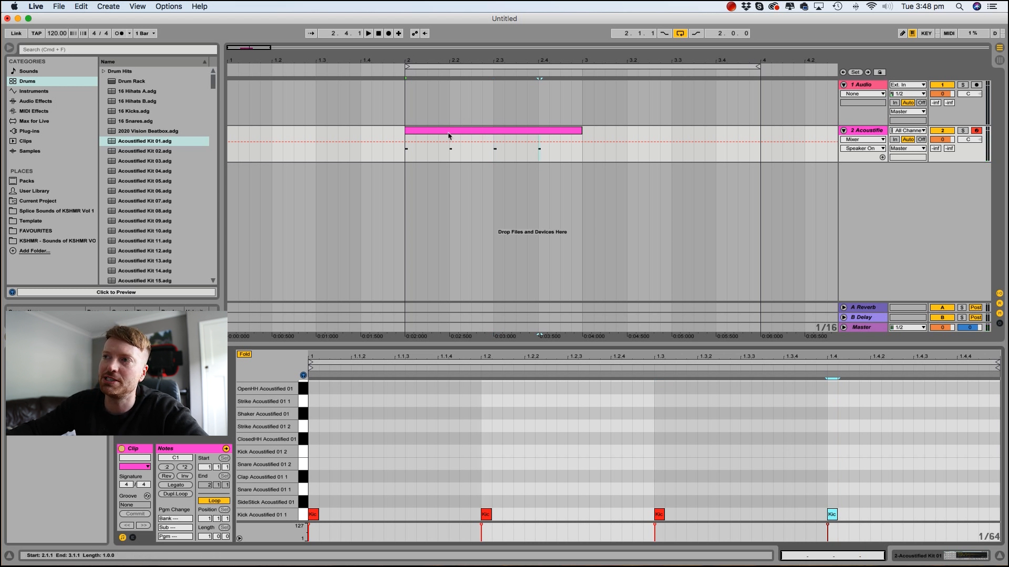
Loop the arrangement over the one-bar MIDI clip from 2.1.1 to 3.1.1 and play the kick pattern
left_click(448, 136)
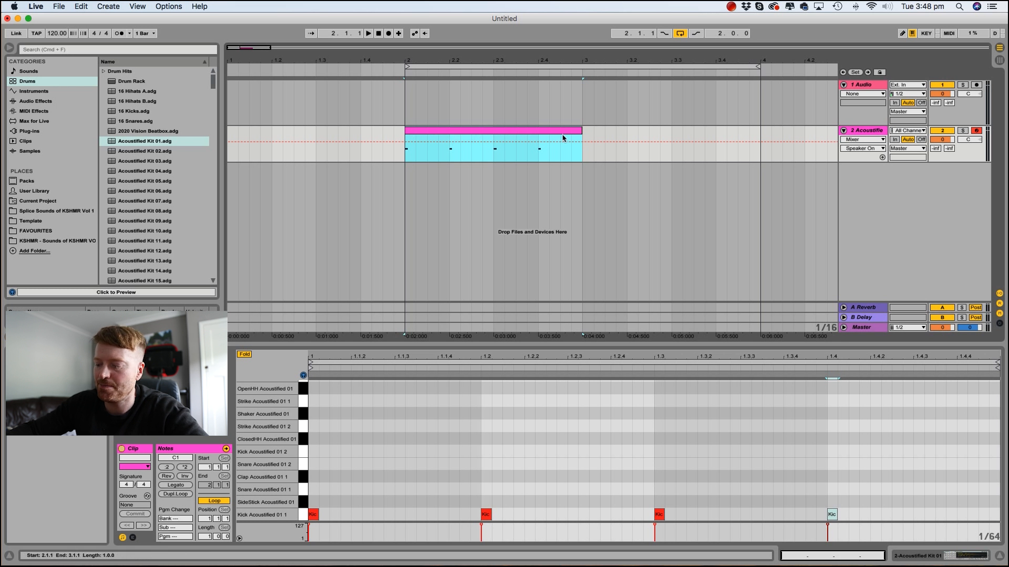
key("super+l")
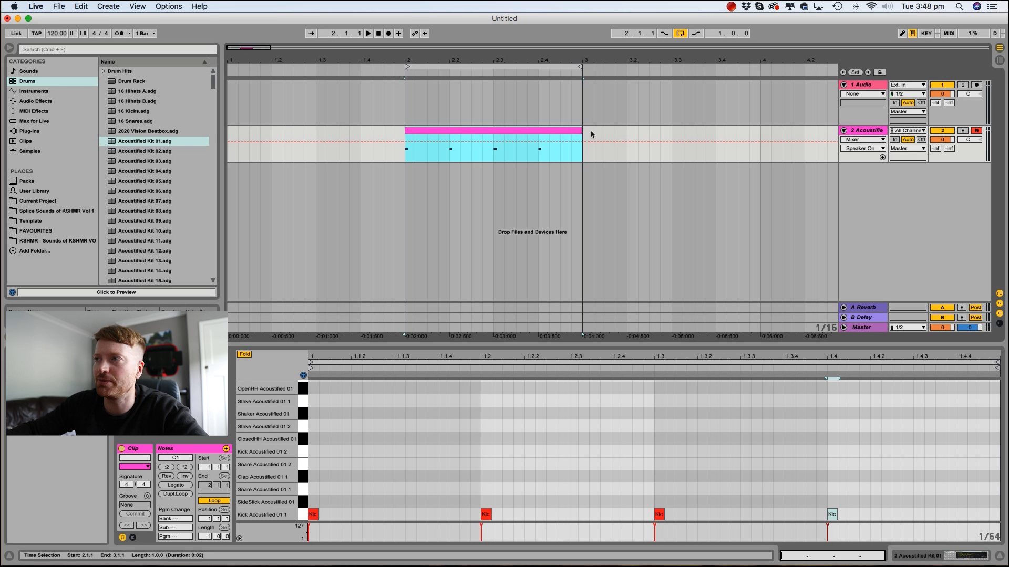
key("space")
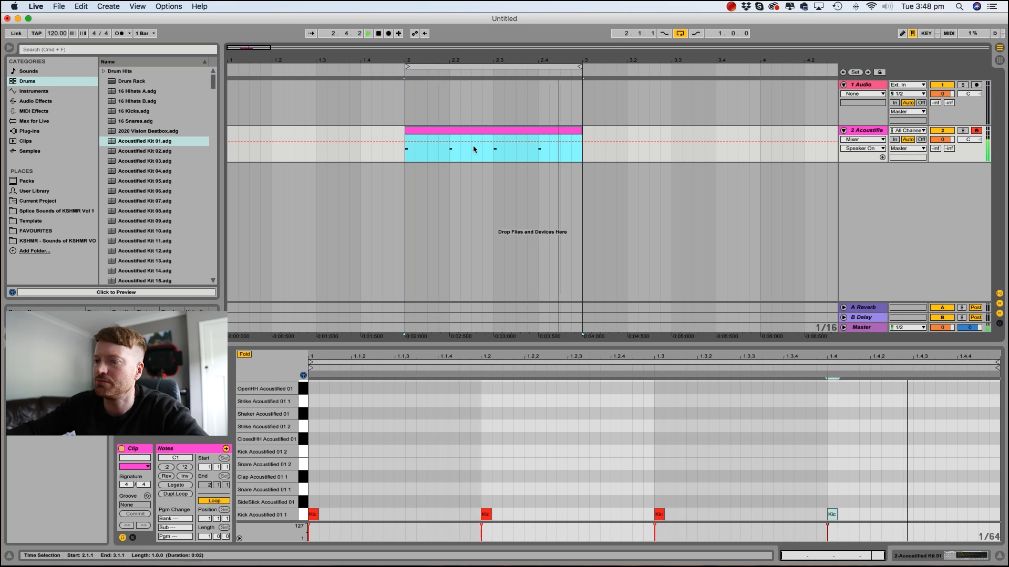
key("space")
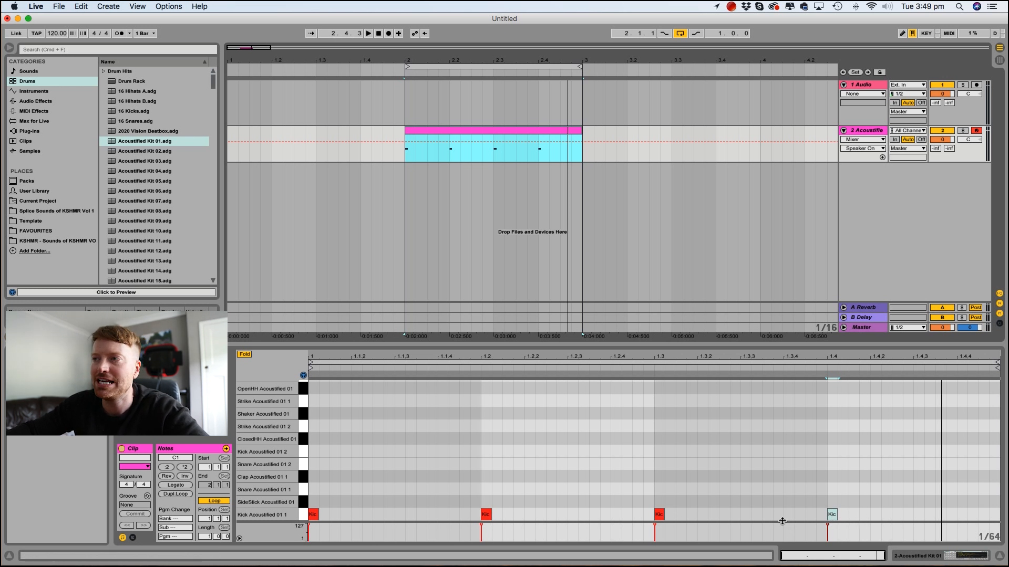
Add Snare Acoustified 01 1 notes on beats 1.2 and 1.4, and play the clip to check the pattern
left_click(304, 490)
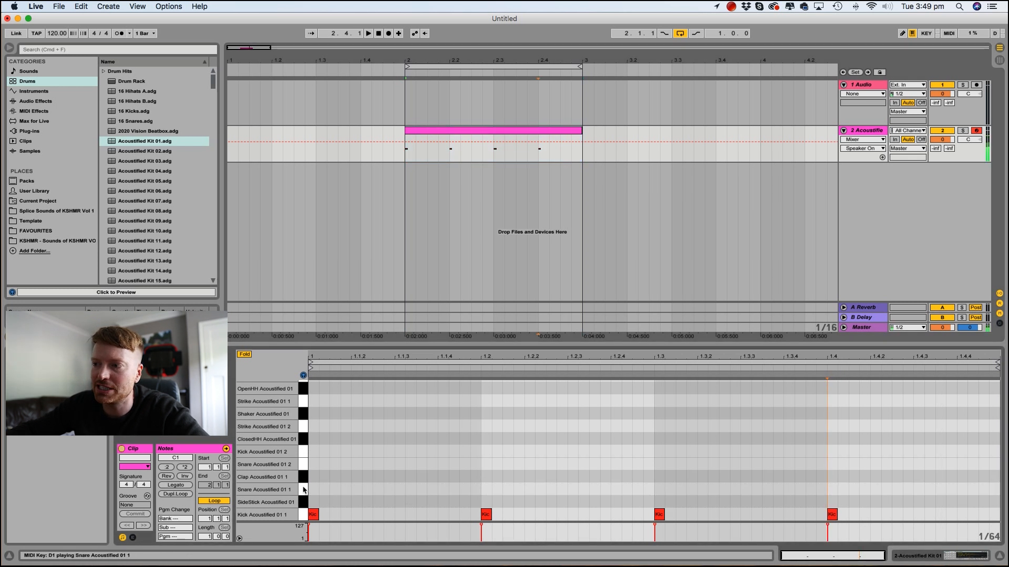
double_click(486, 490)
double_click(832, 490)
left_click(429, 133)
key("space")
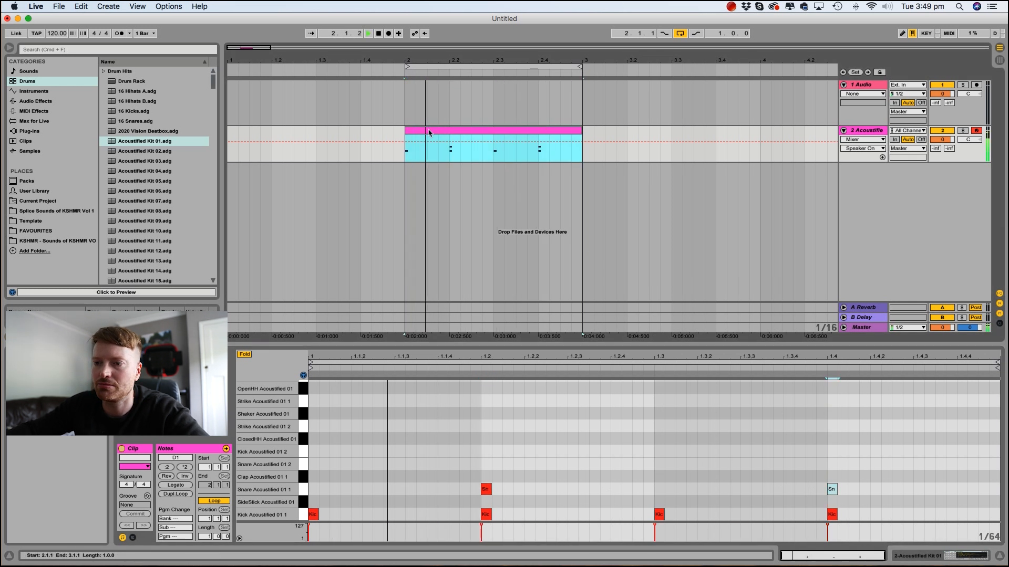
key("space")
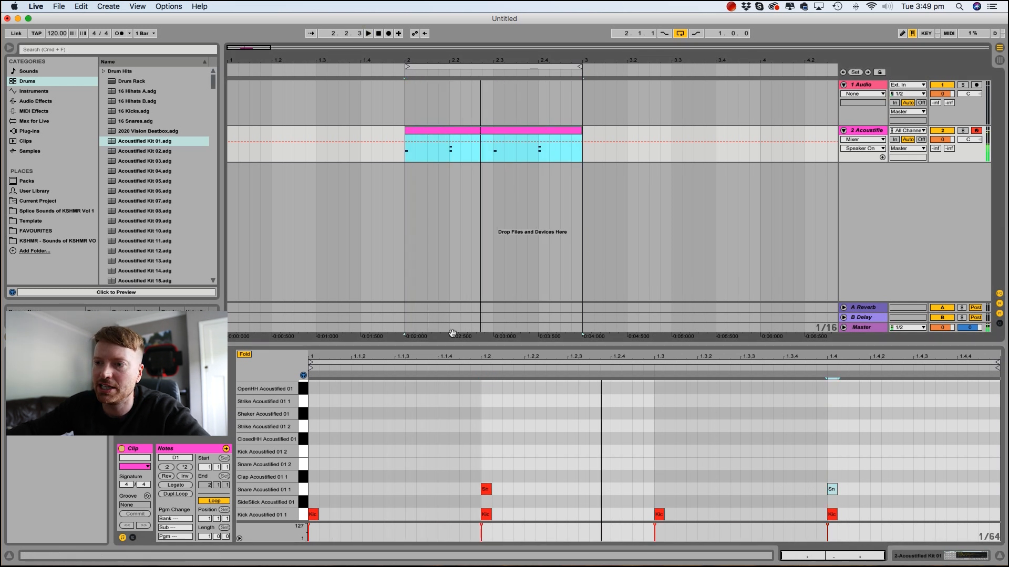
Add OpenHH Acoustified 01 notes on the offbeats around 1.1.3, 1.2.3, 1.3.3 and 1.4.3, playing the loop to correct the last one's timing
left_click(303, 389)
double_click(392, 389)
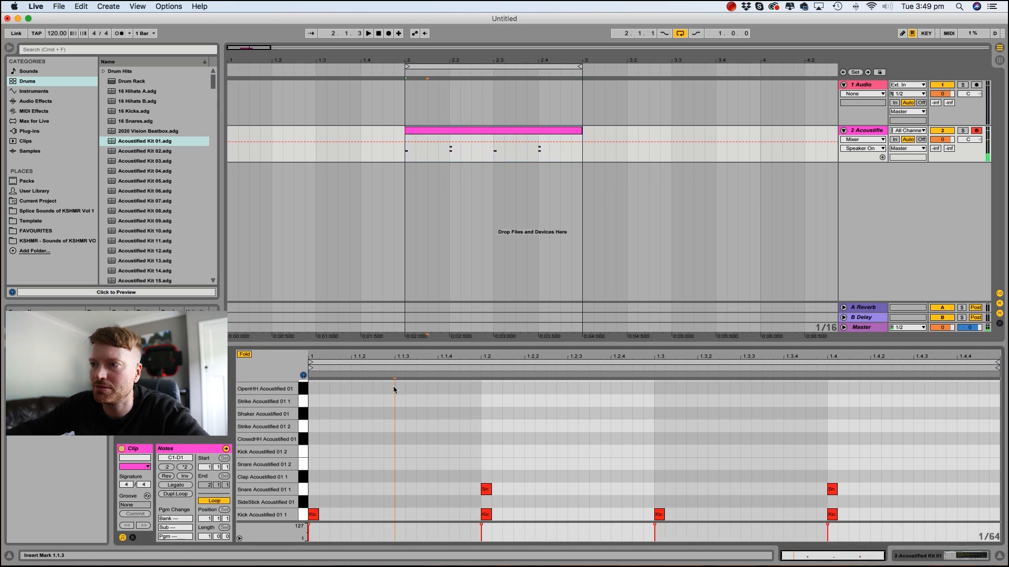
double_click(578, 390)
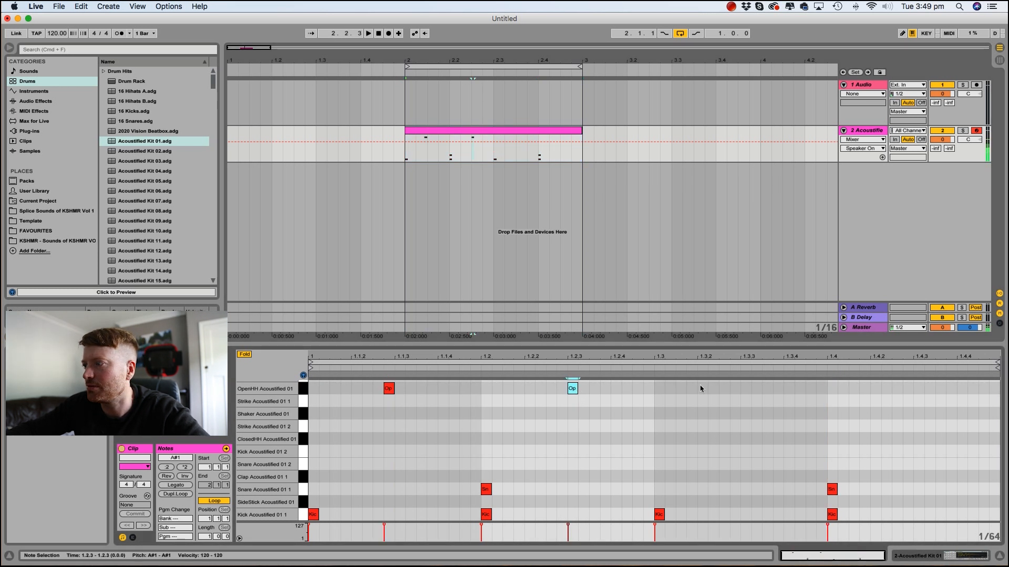
double_click(747, 389)
double_click(929, 390)
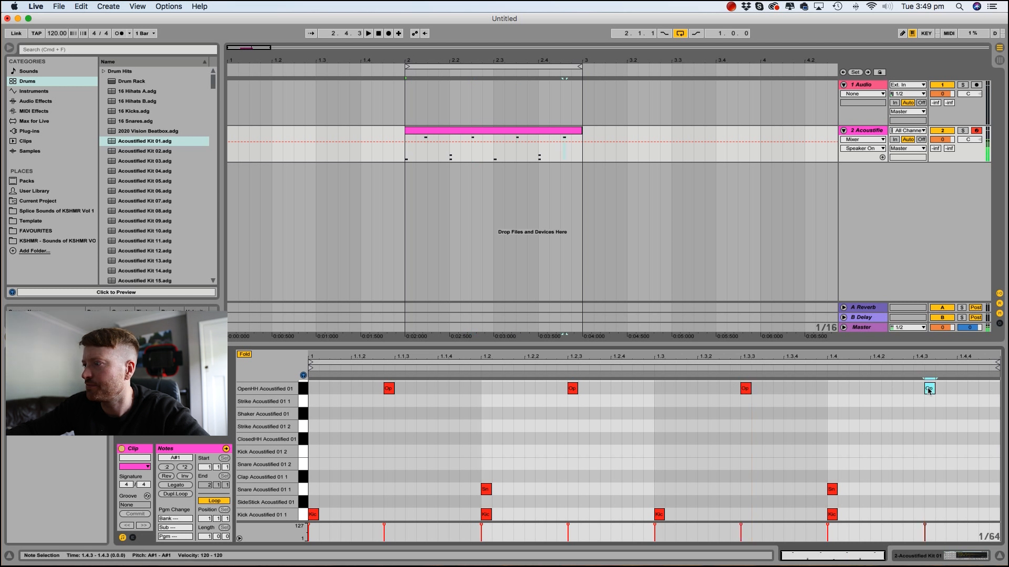
key("space")
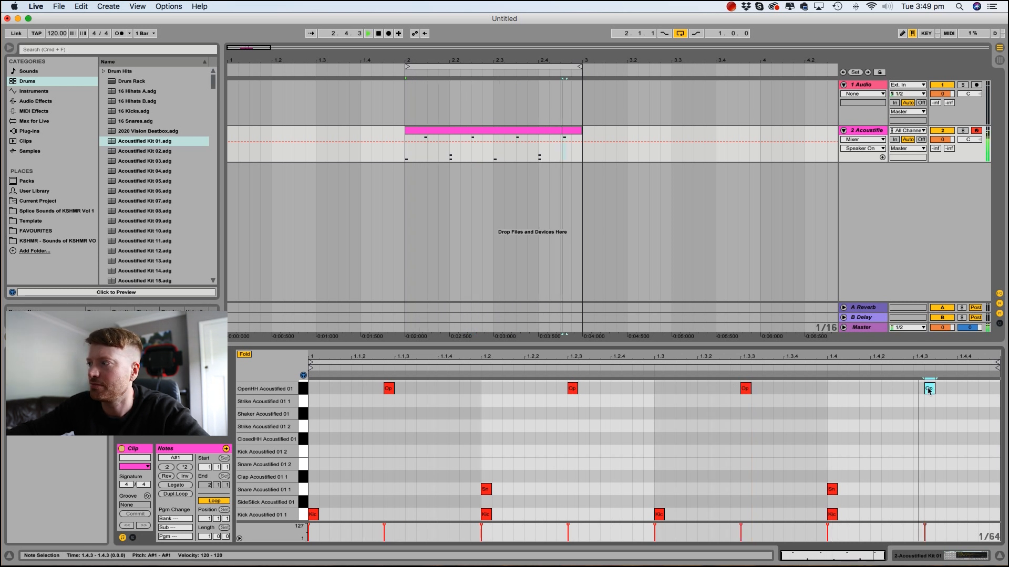
left_click_drag(929, 389, 920, 390)
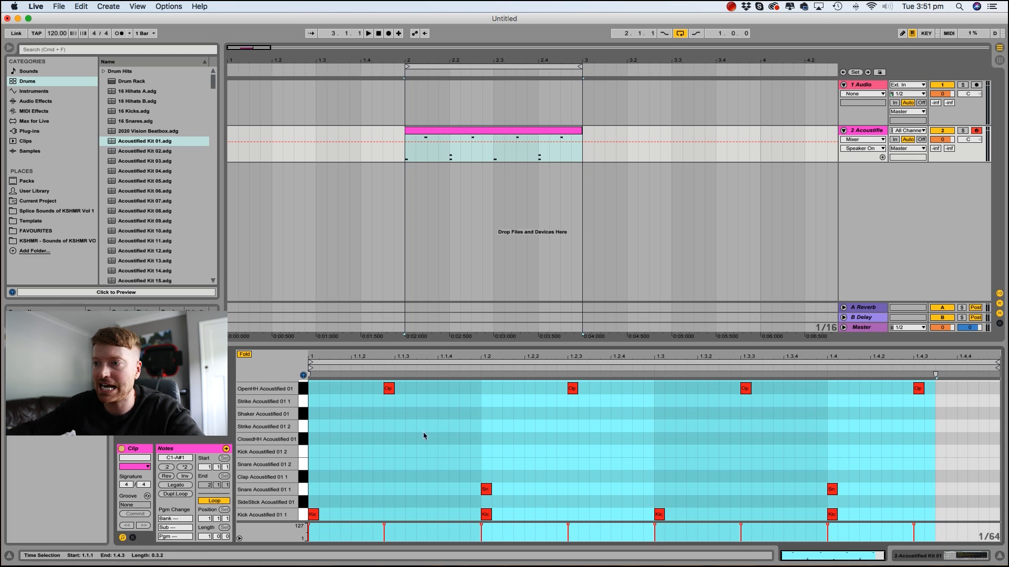
Remove the Acoustified Kit 01 drum rack from the second track and delete its MIDI clip
key("shift+Tab")
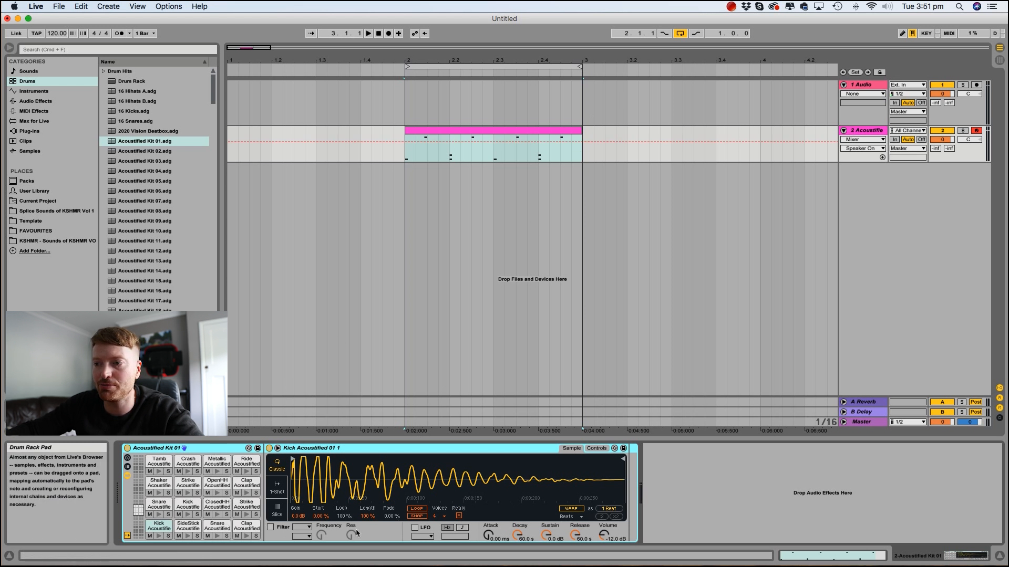
left_click(203, 449)
key("Delete")
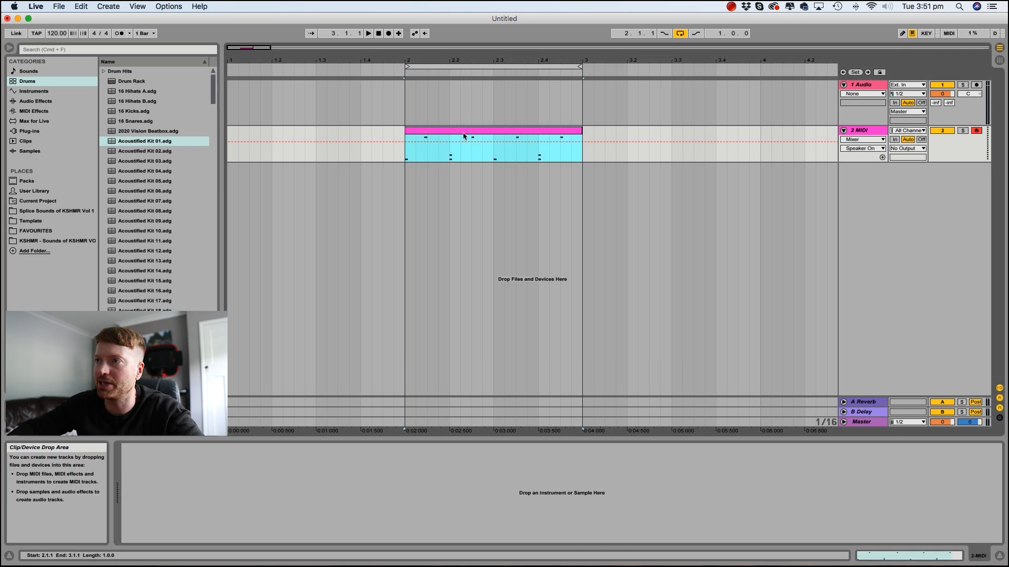
key("Delete")
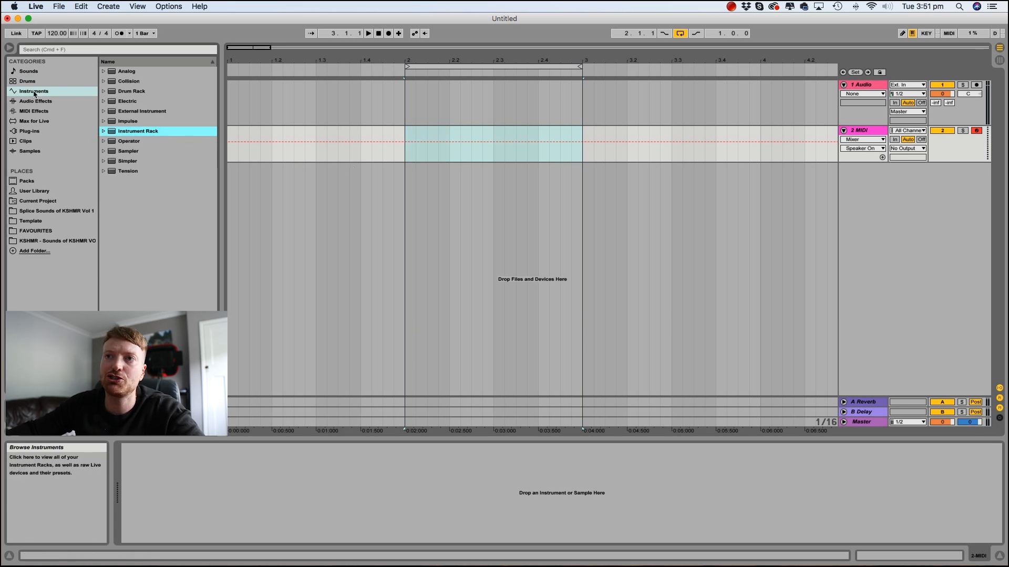
Load Grand Piano.adg from the Piano & Keys presets of Instrument Rack onto the empty MIDI track
left_click(104, 131)
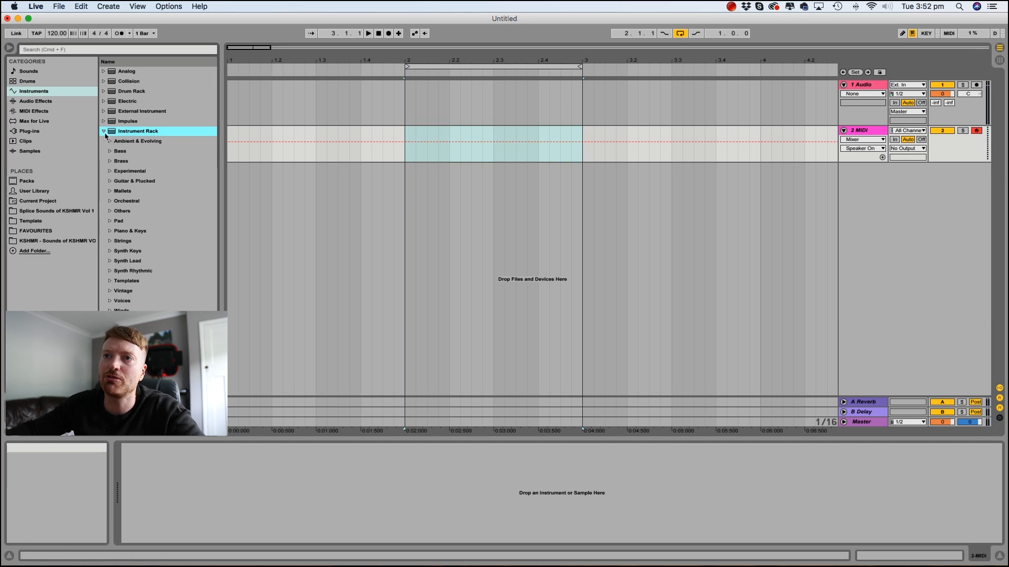
left_click(110, 232)
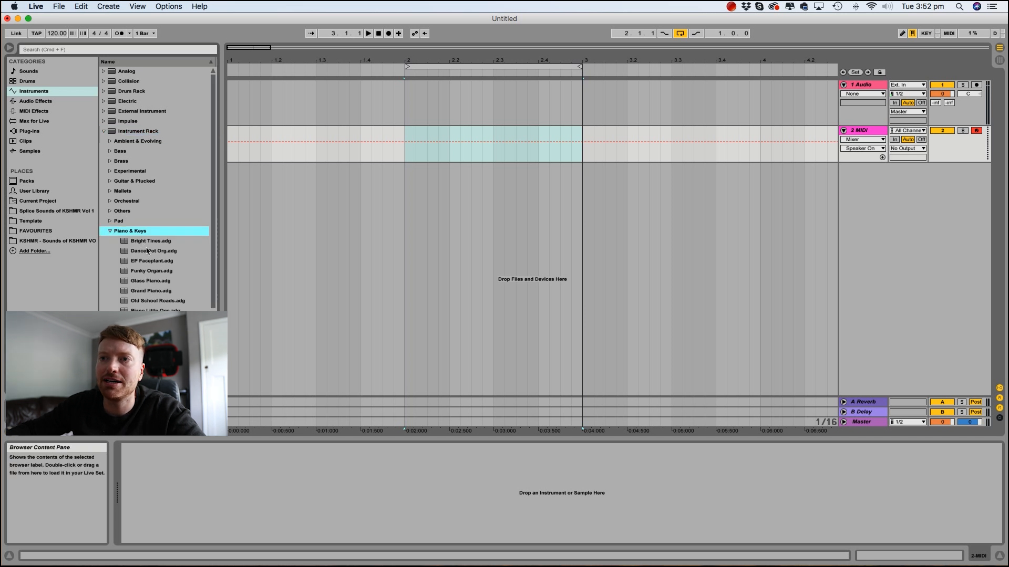
left_click(152, 292)
left_click_drag(154, 292, 245, 229)
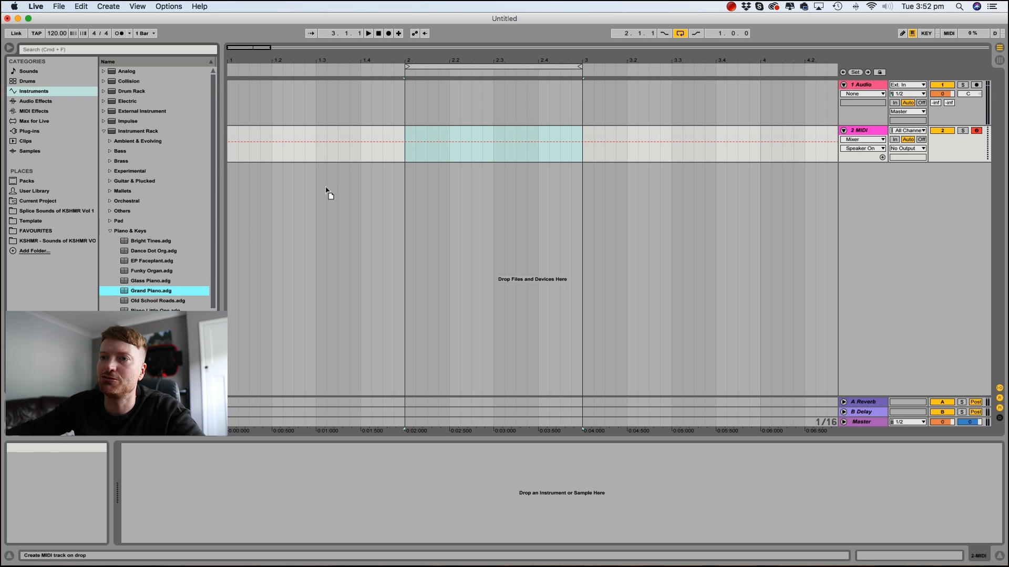
left_click_drag(394, 164, 455, 150)
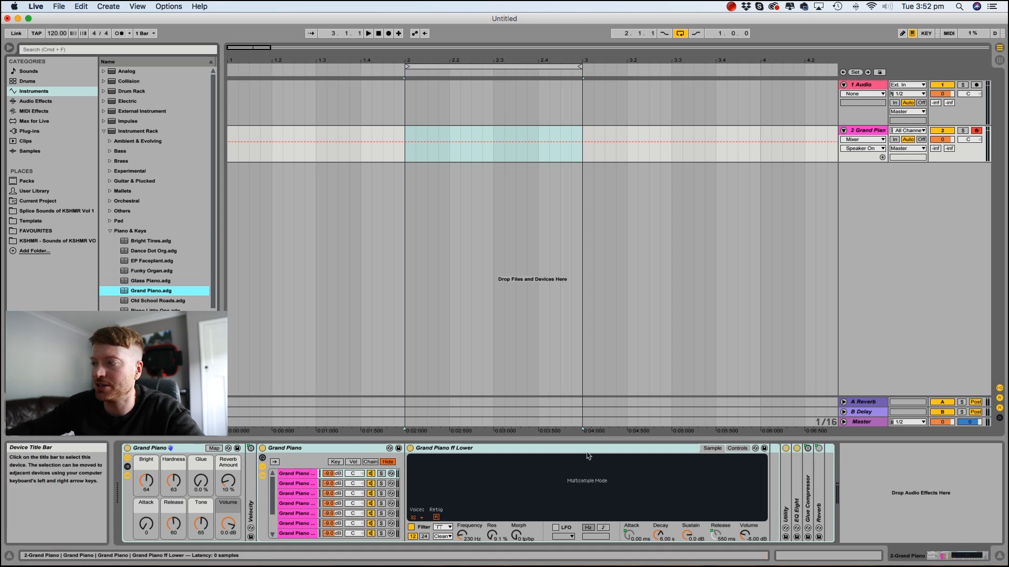
Create an empty one-bar MIDI clip from 2.1.1 to 3.1.1 on the Grand Piano track and open its note editor
left_click_drag(407, 140, 452, 139)
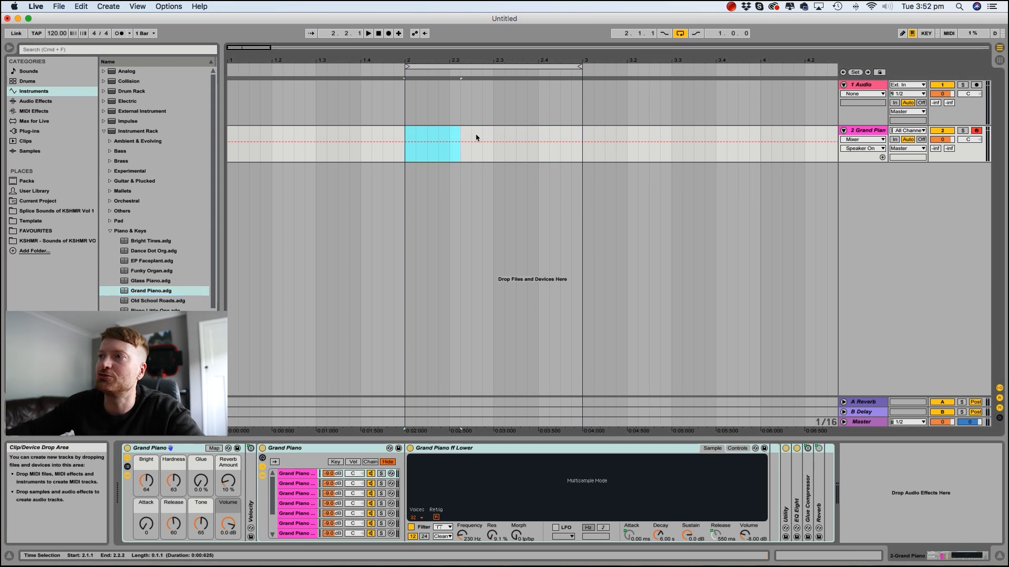
left_click_drag(569, 138, 580, 140)
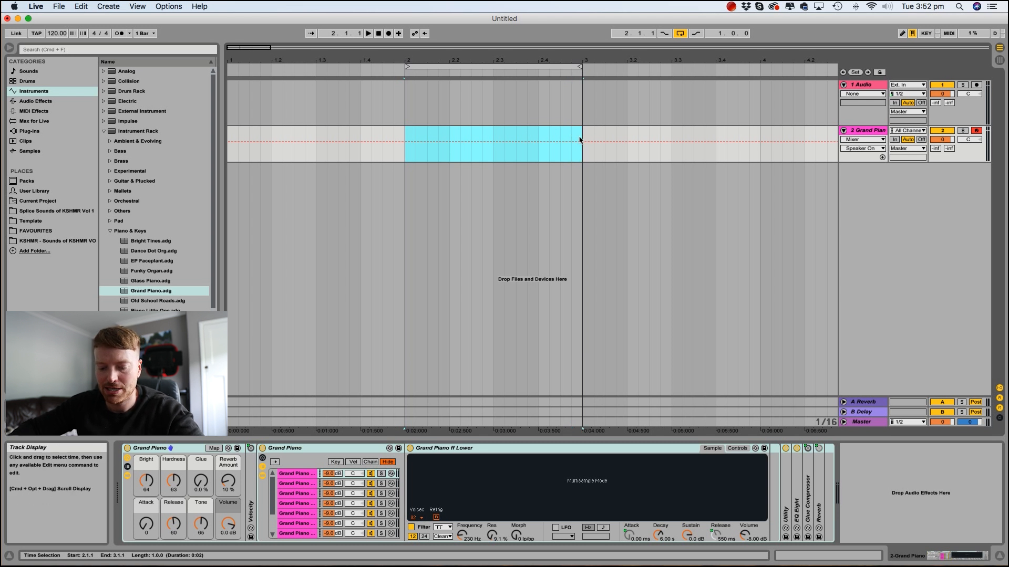
key("super+shift+m")
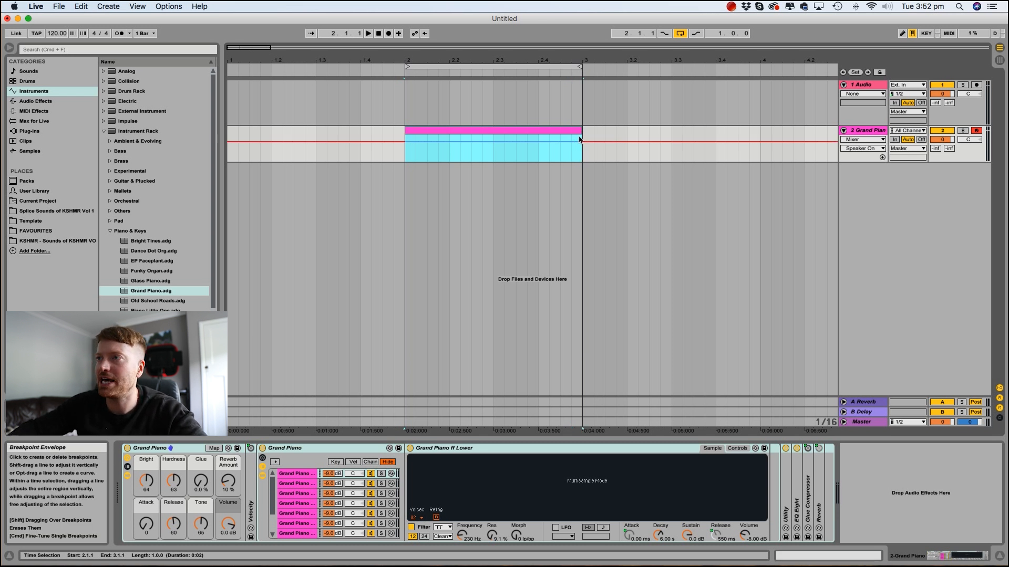
double_click(547, 133)
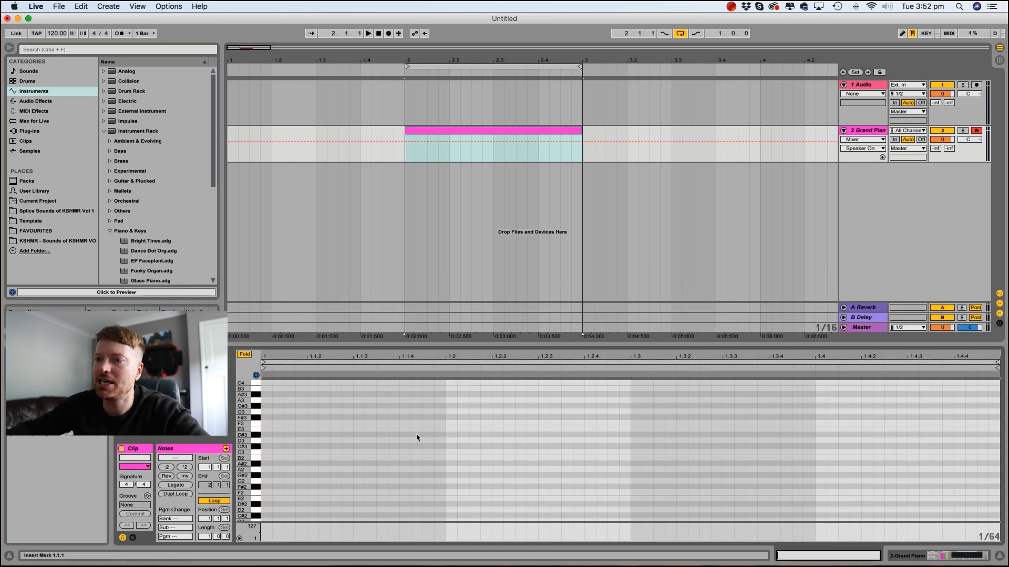
Audition piano keys, add a D3 note at 1.1.1, lengthen it to 1.2.2 and play the clip
left_click(259, 444)
left_click(258, 435)
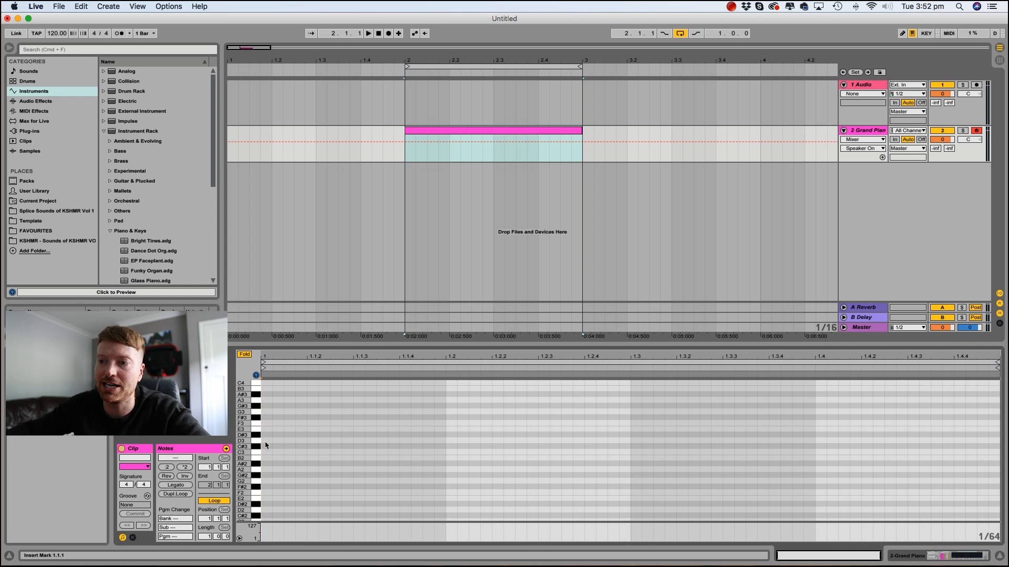
double_click(265, 442)
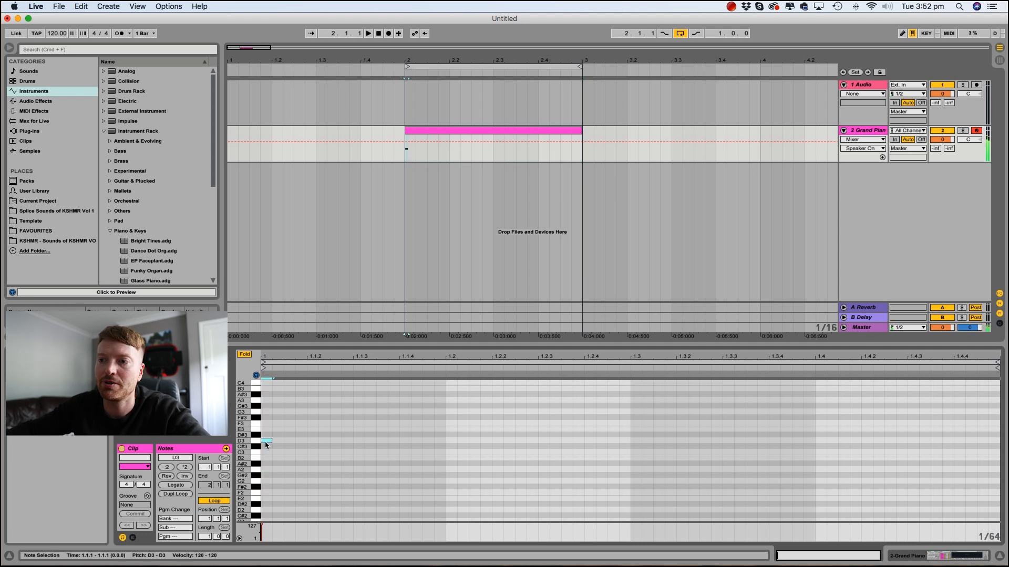
left_click_drag(270, 441, 515, 441)
key("space")
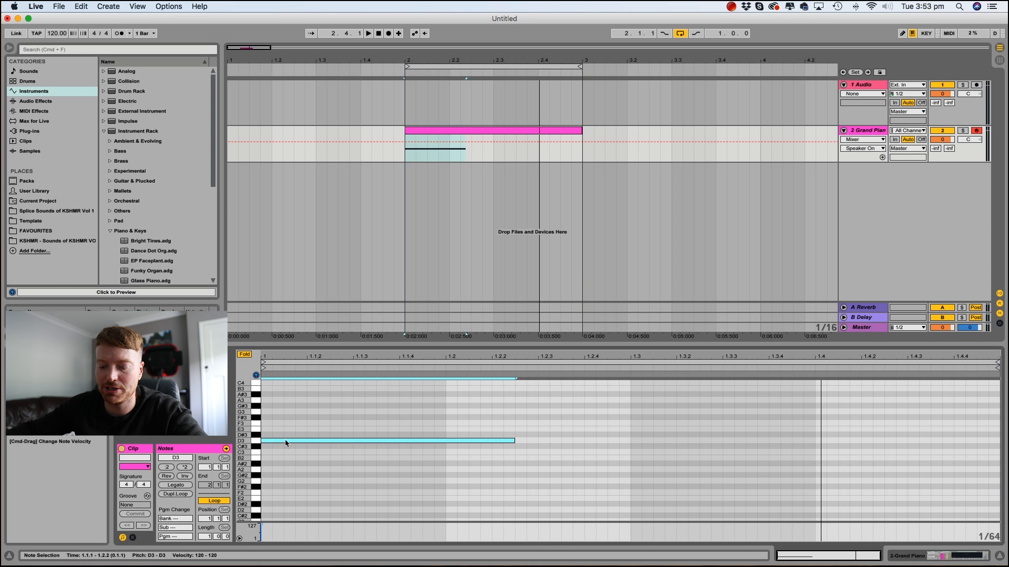
Copy the long D3 note to F3 and A3 to form a chord, and play it back
left_click_drag(285, 442, 287, 405)
key("space")
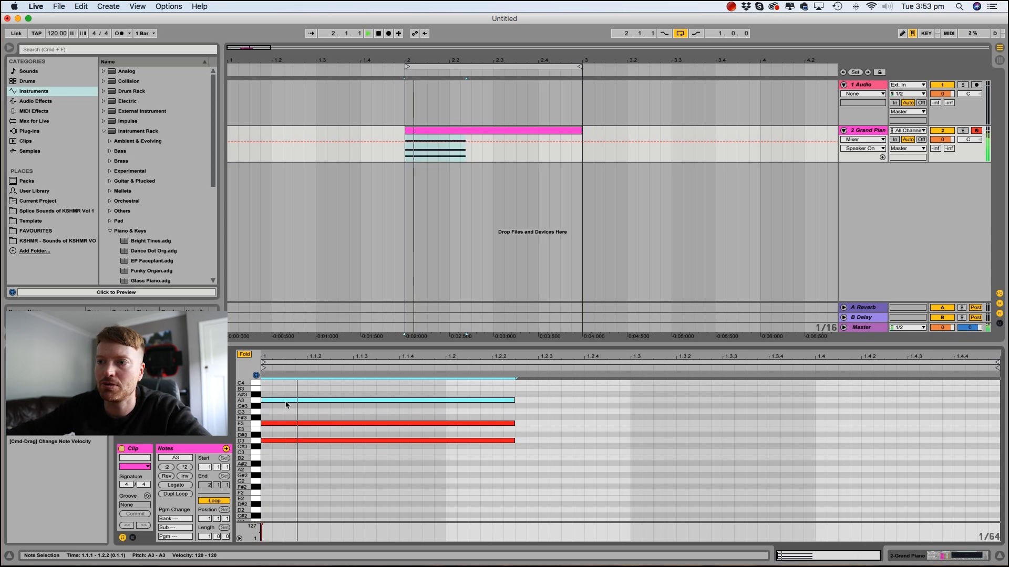
key("space")
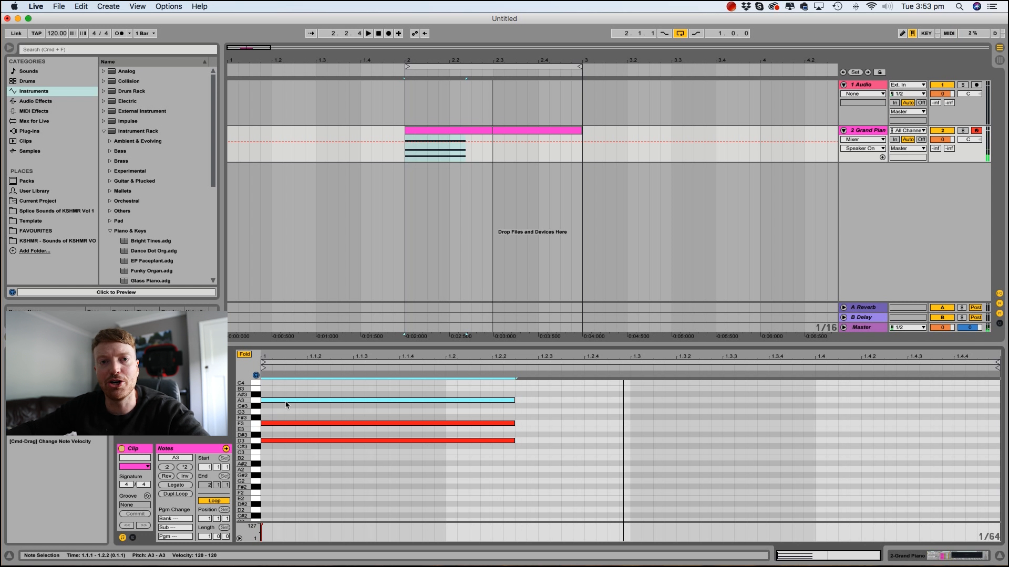